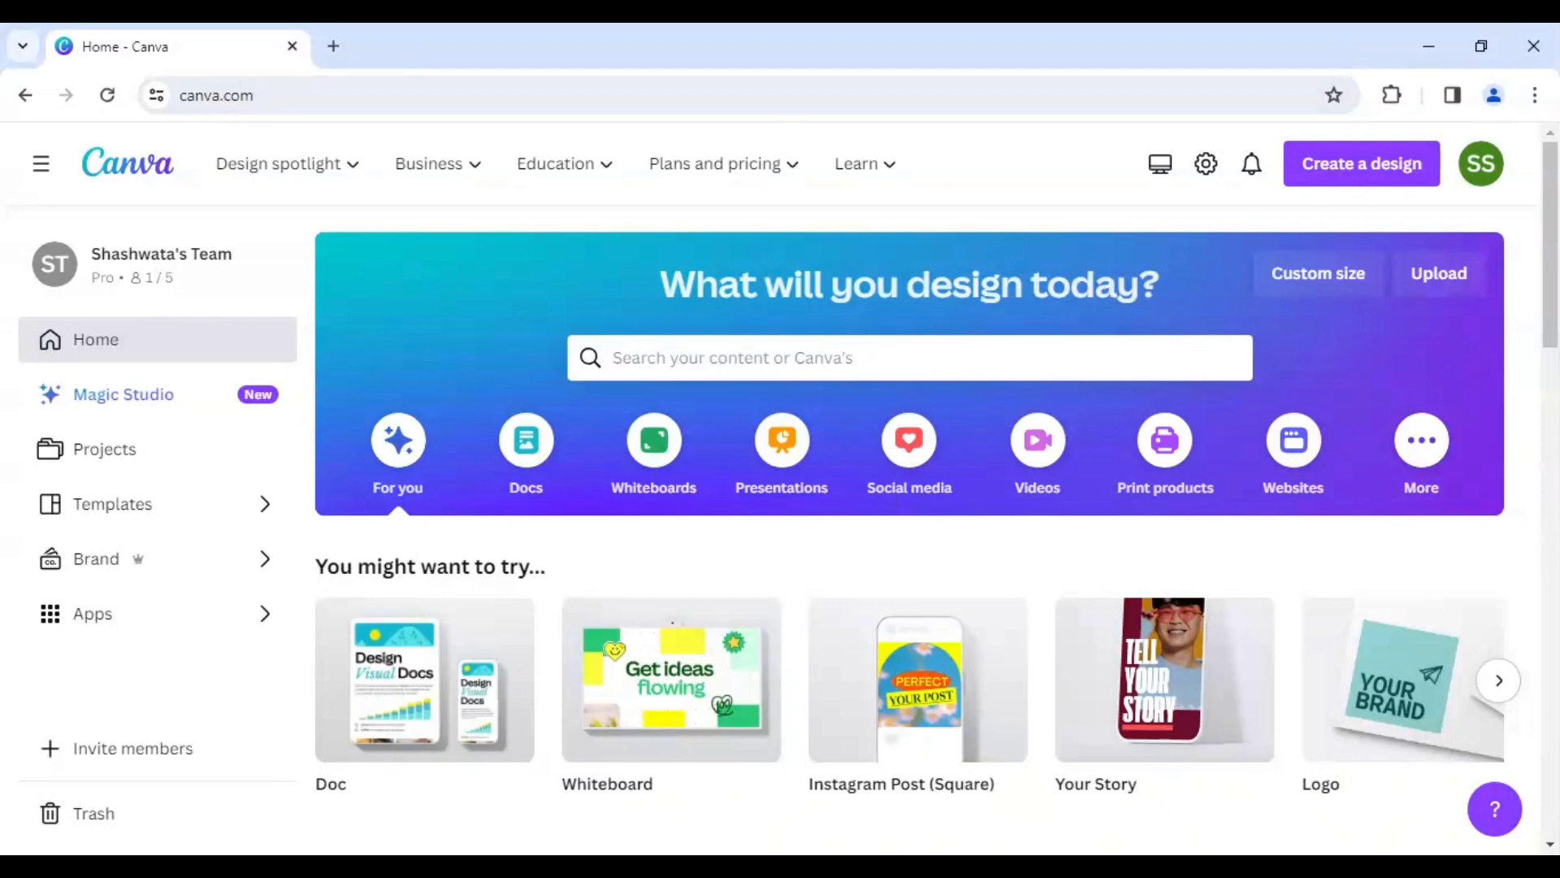
Create a blank Instagram Post (Square) design and show all recently used elements
scroll(870, 561, down, 1)
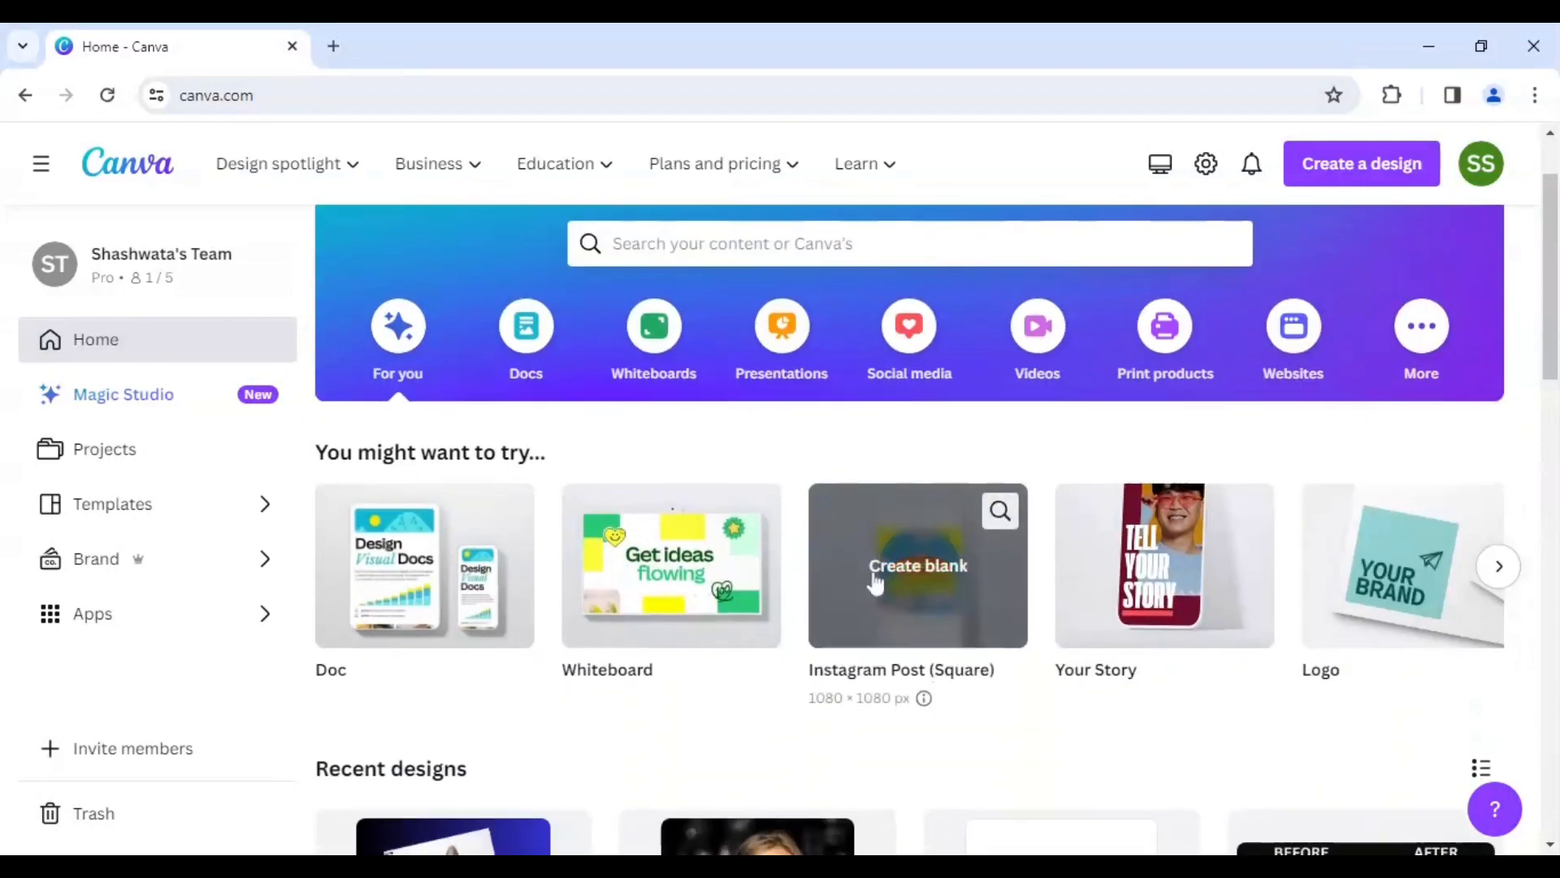
scroll(901, 603, up, 1)
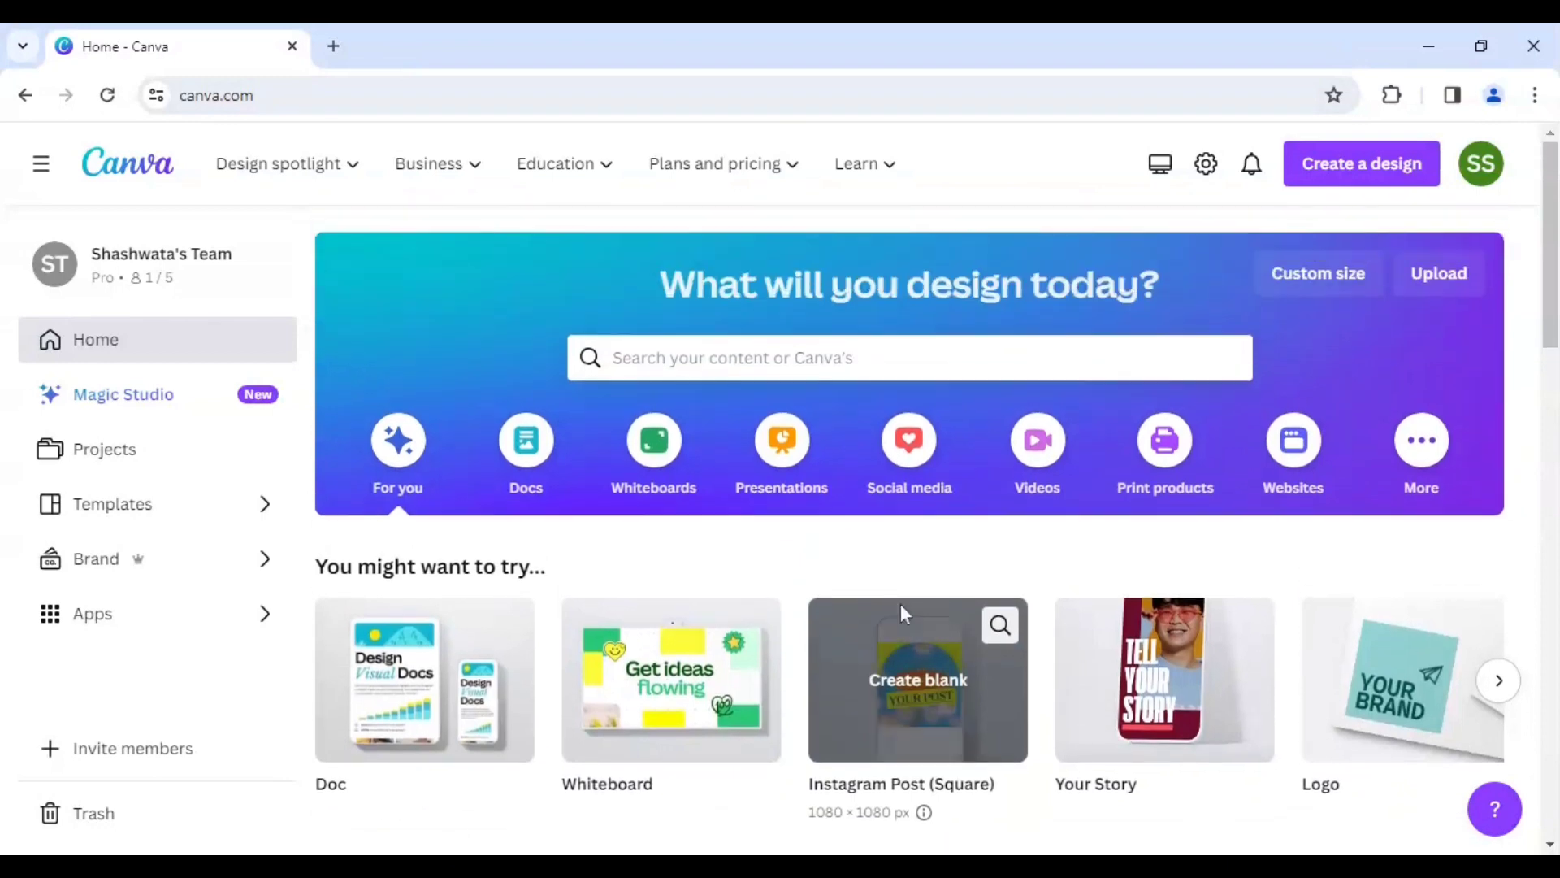
click(953, 696)
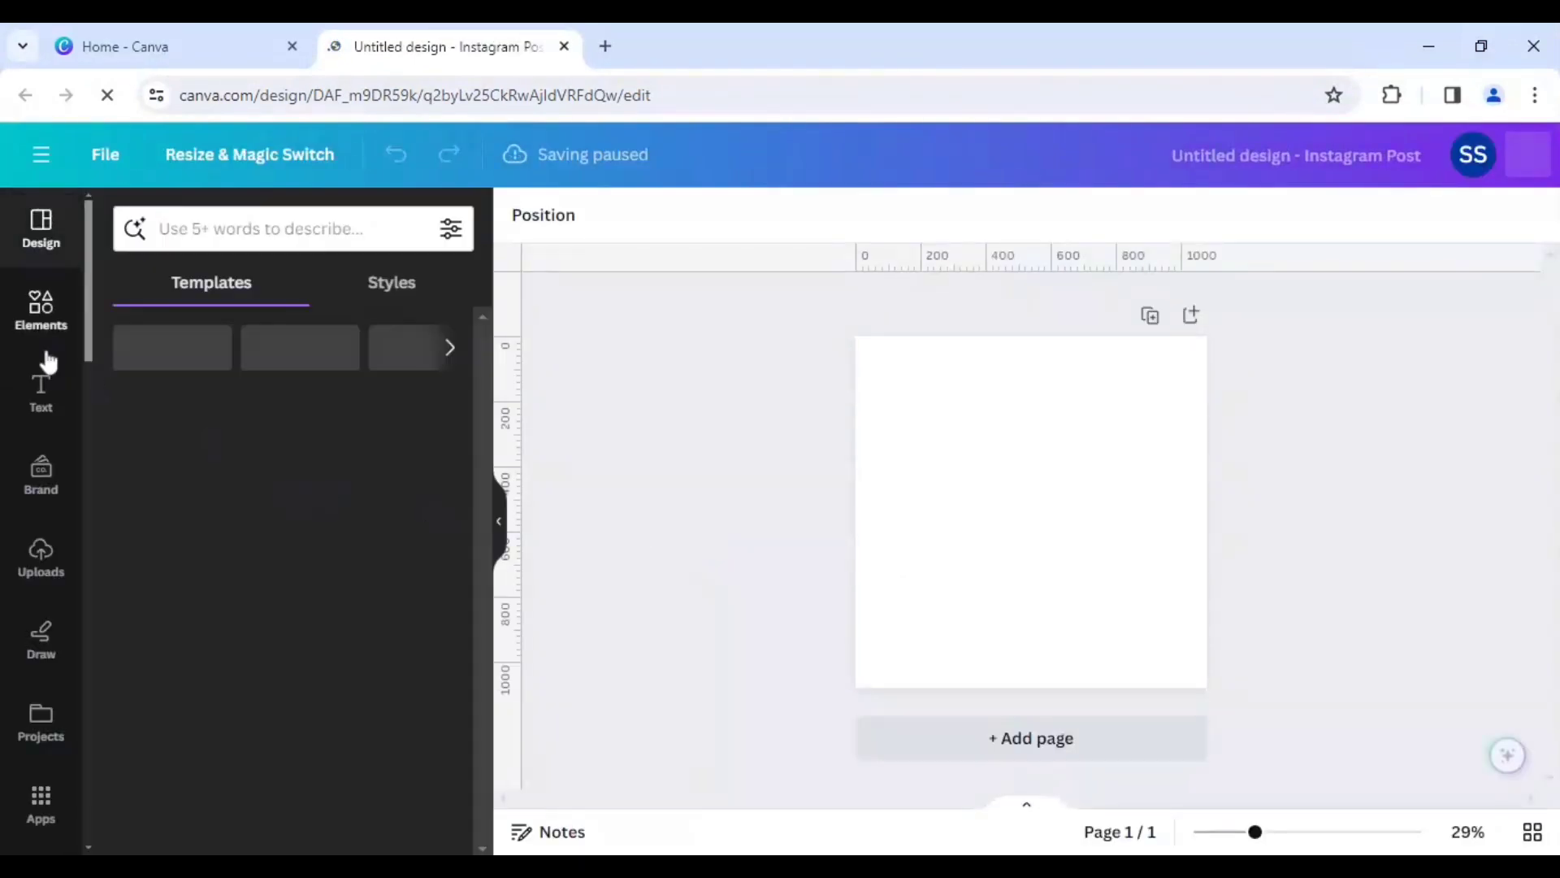
click(49, 327)
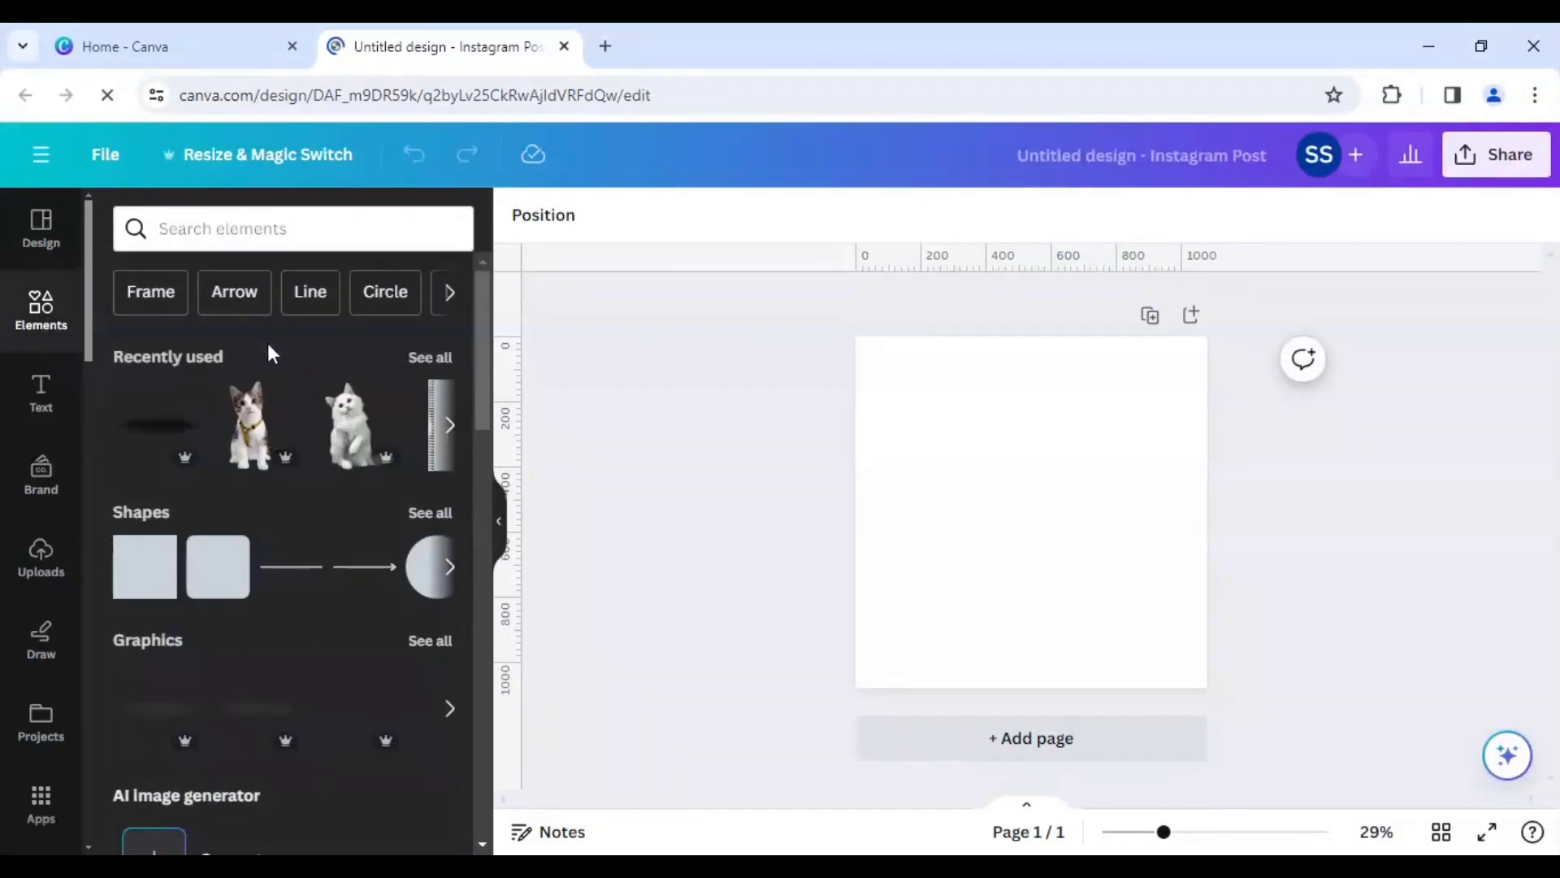
click(428, 358)
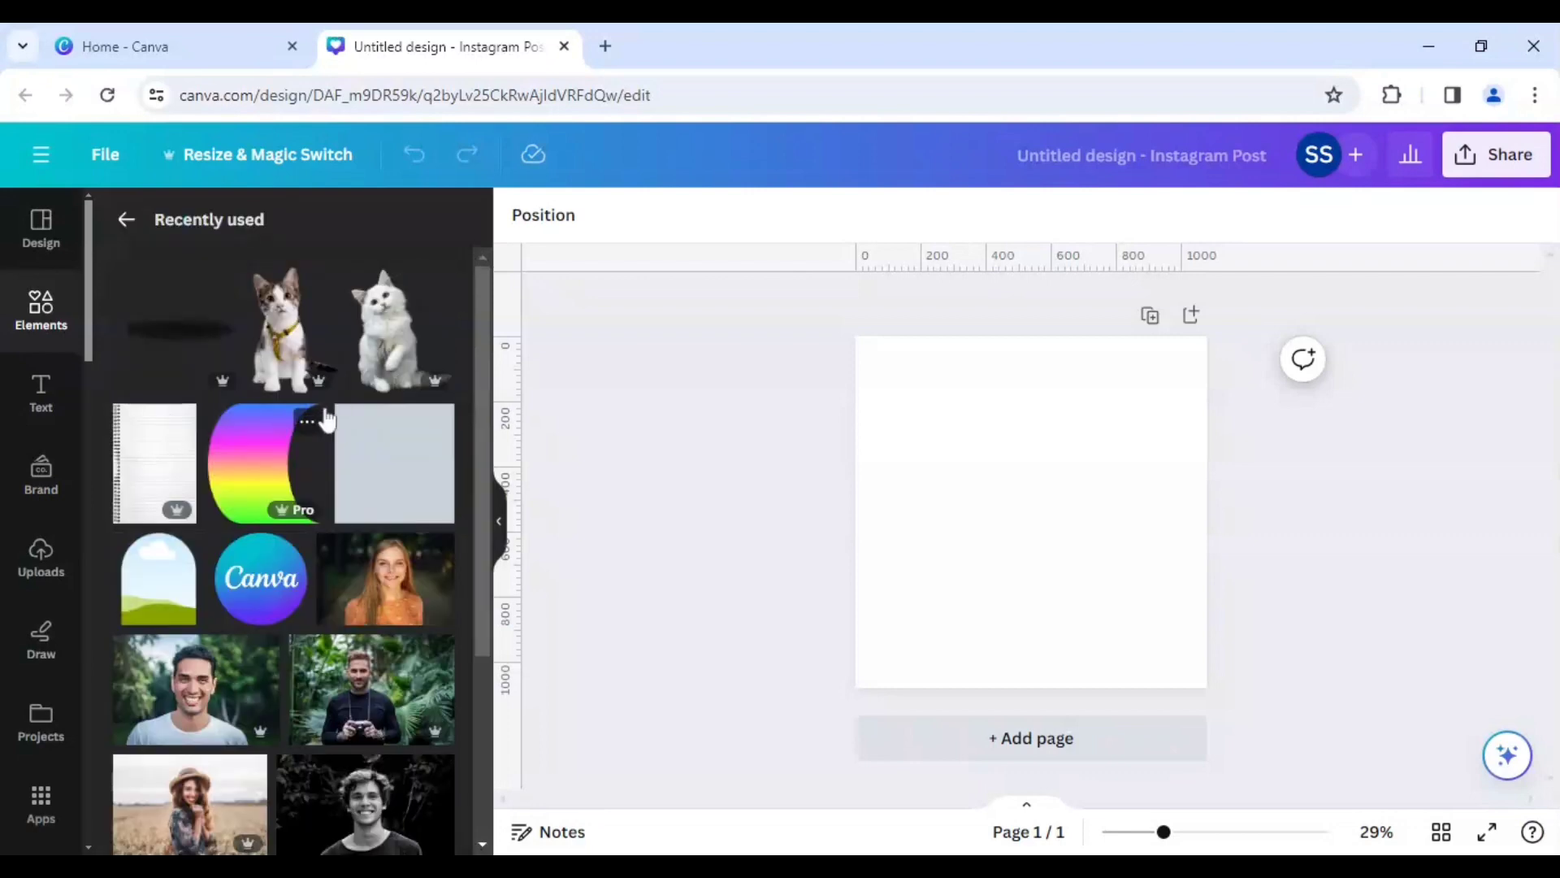
View the details of the Lined Notebook photo and check the options of the dark oval shadow among the recently used elements
mouse_move(179, 437)
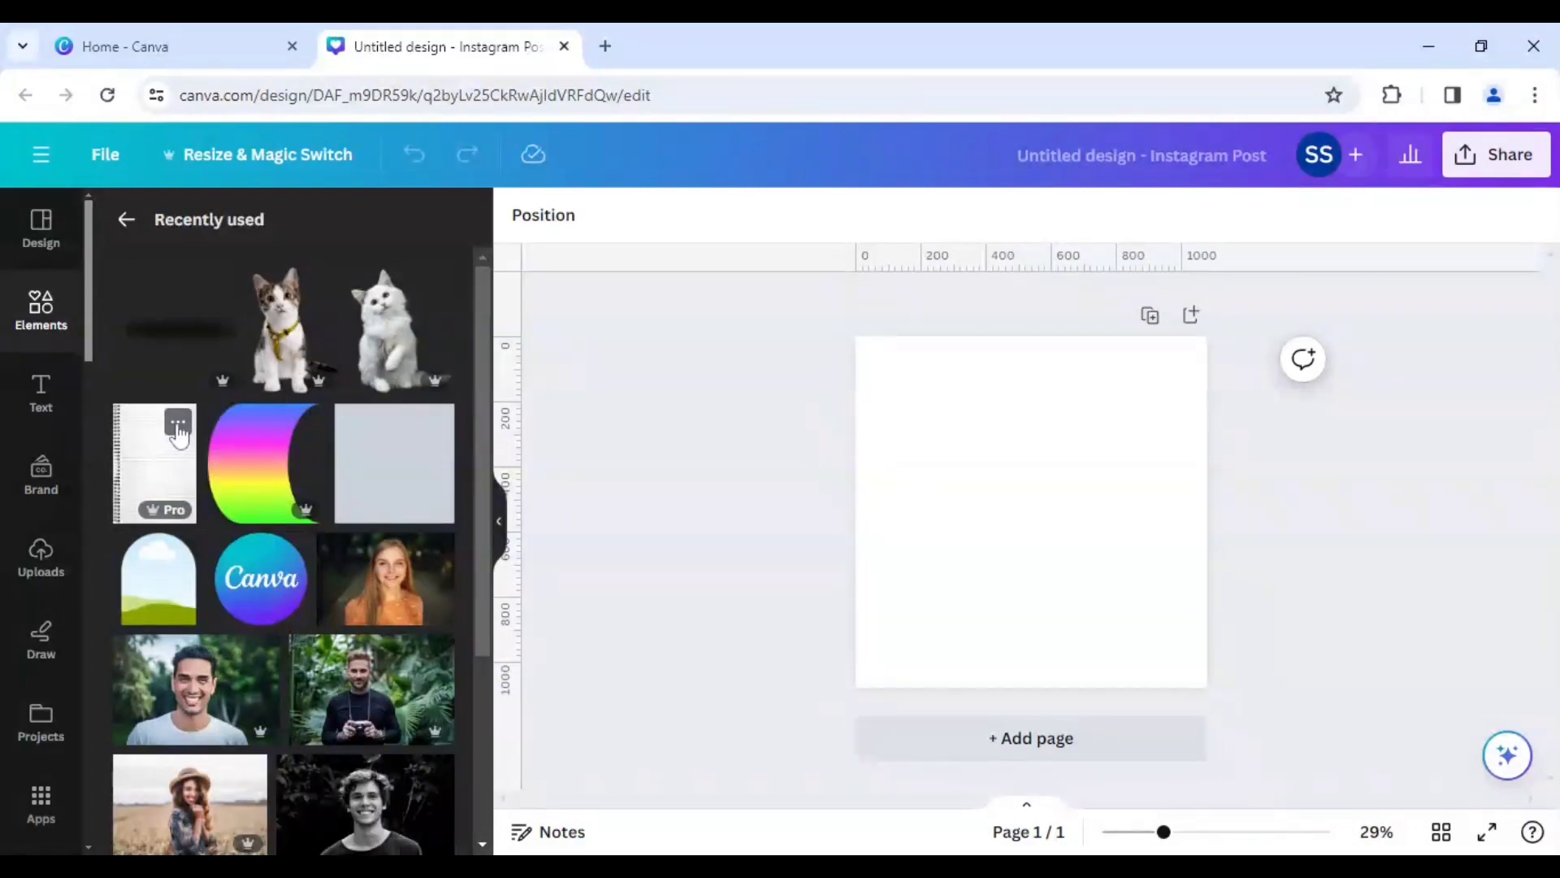
click(178, 423)
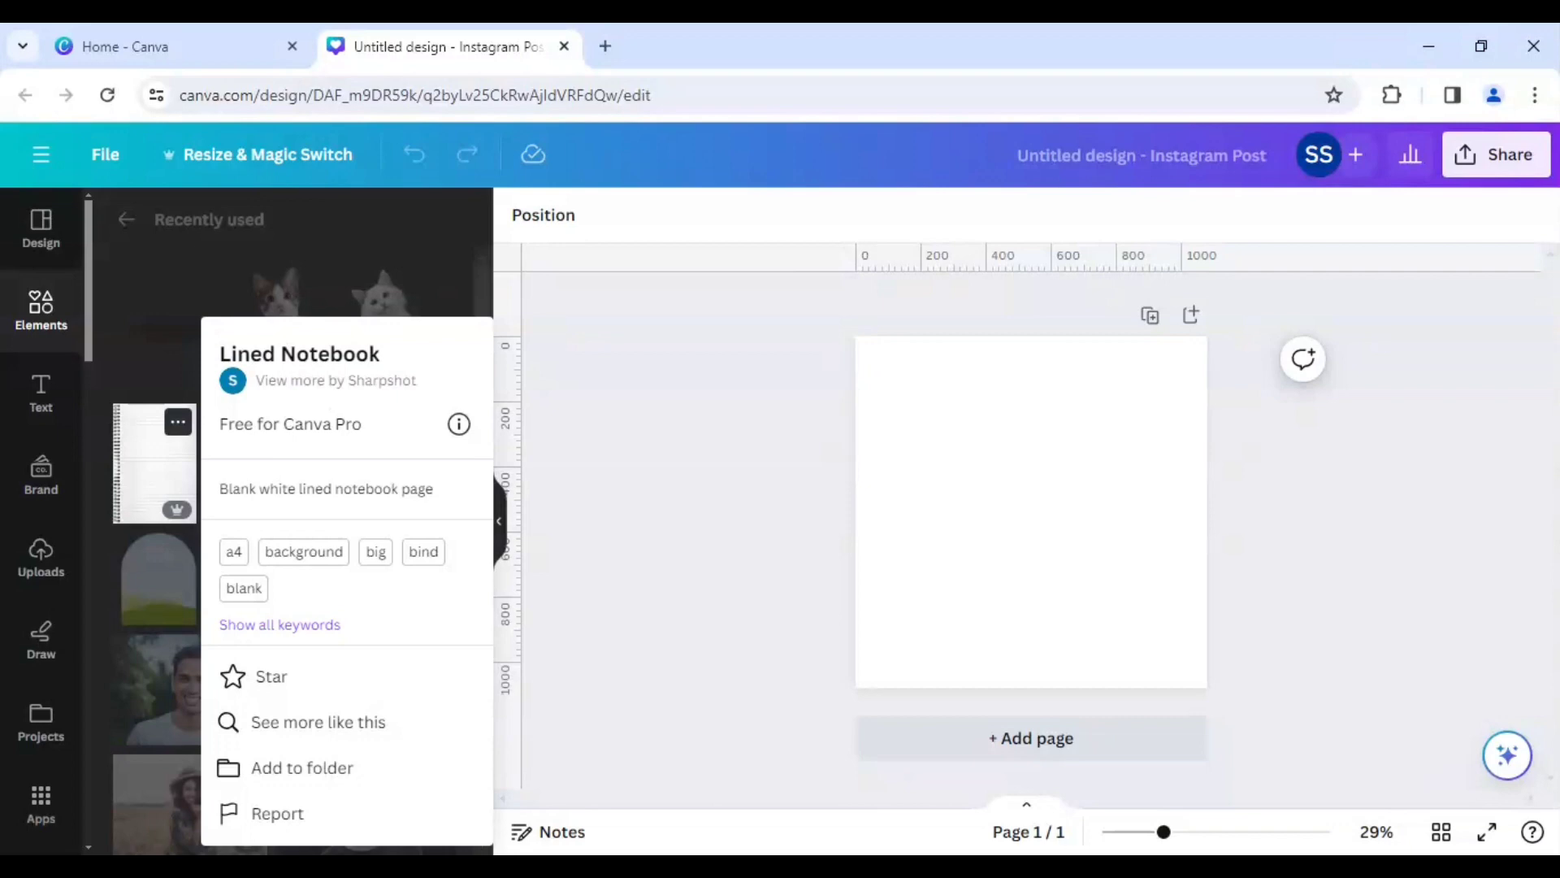
click(183, 348)
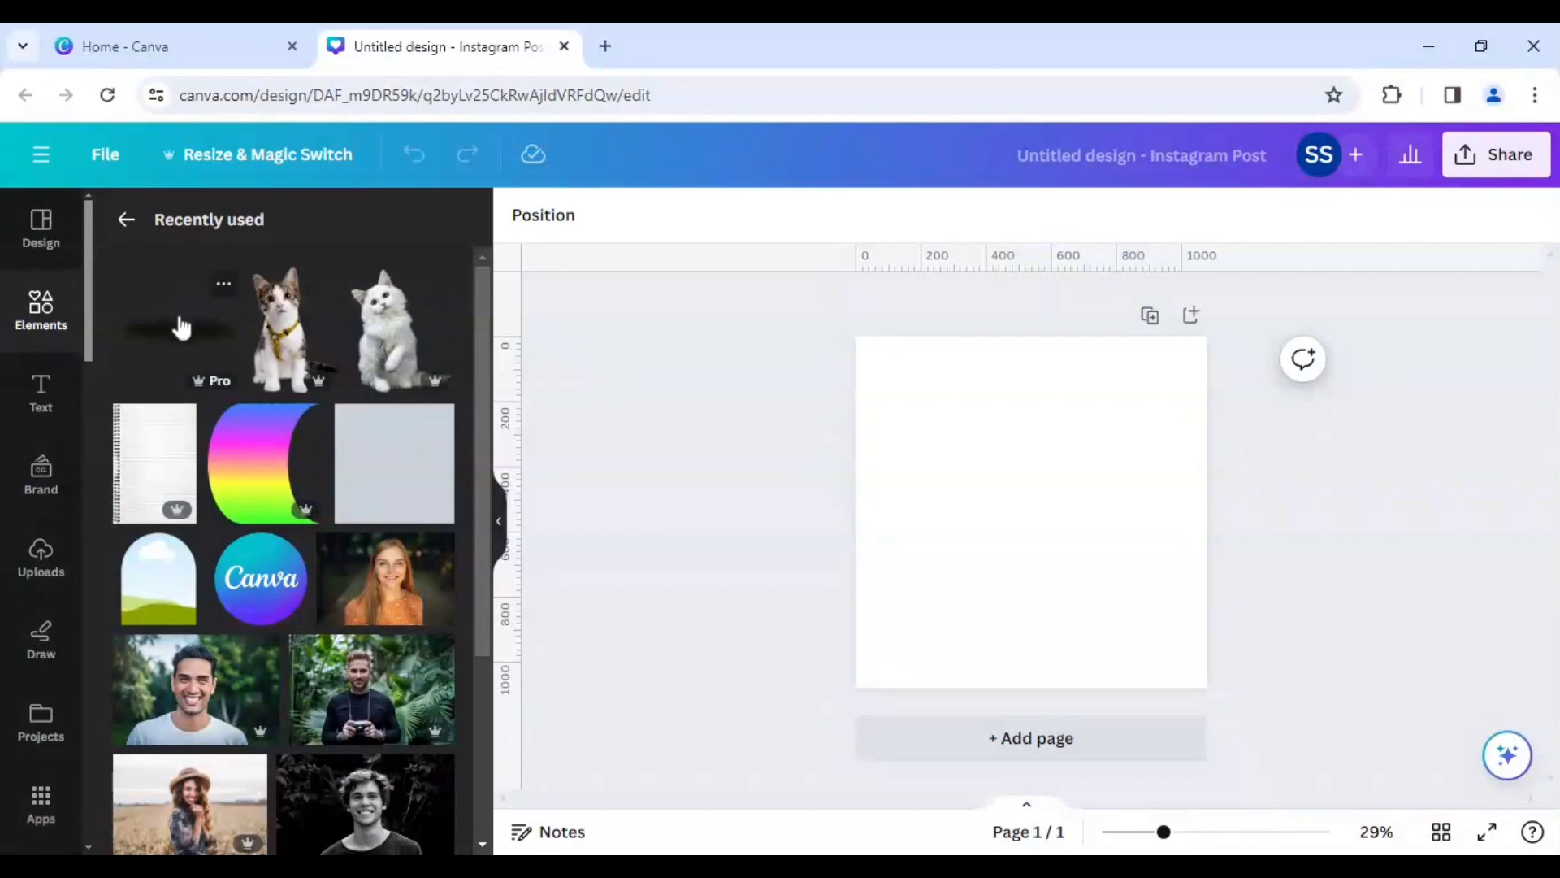
click(221, 286)
click(177, 265)
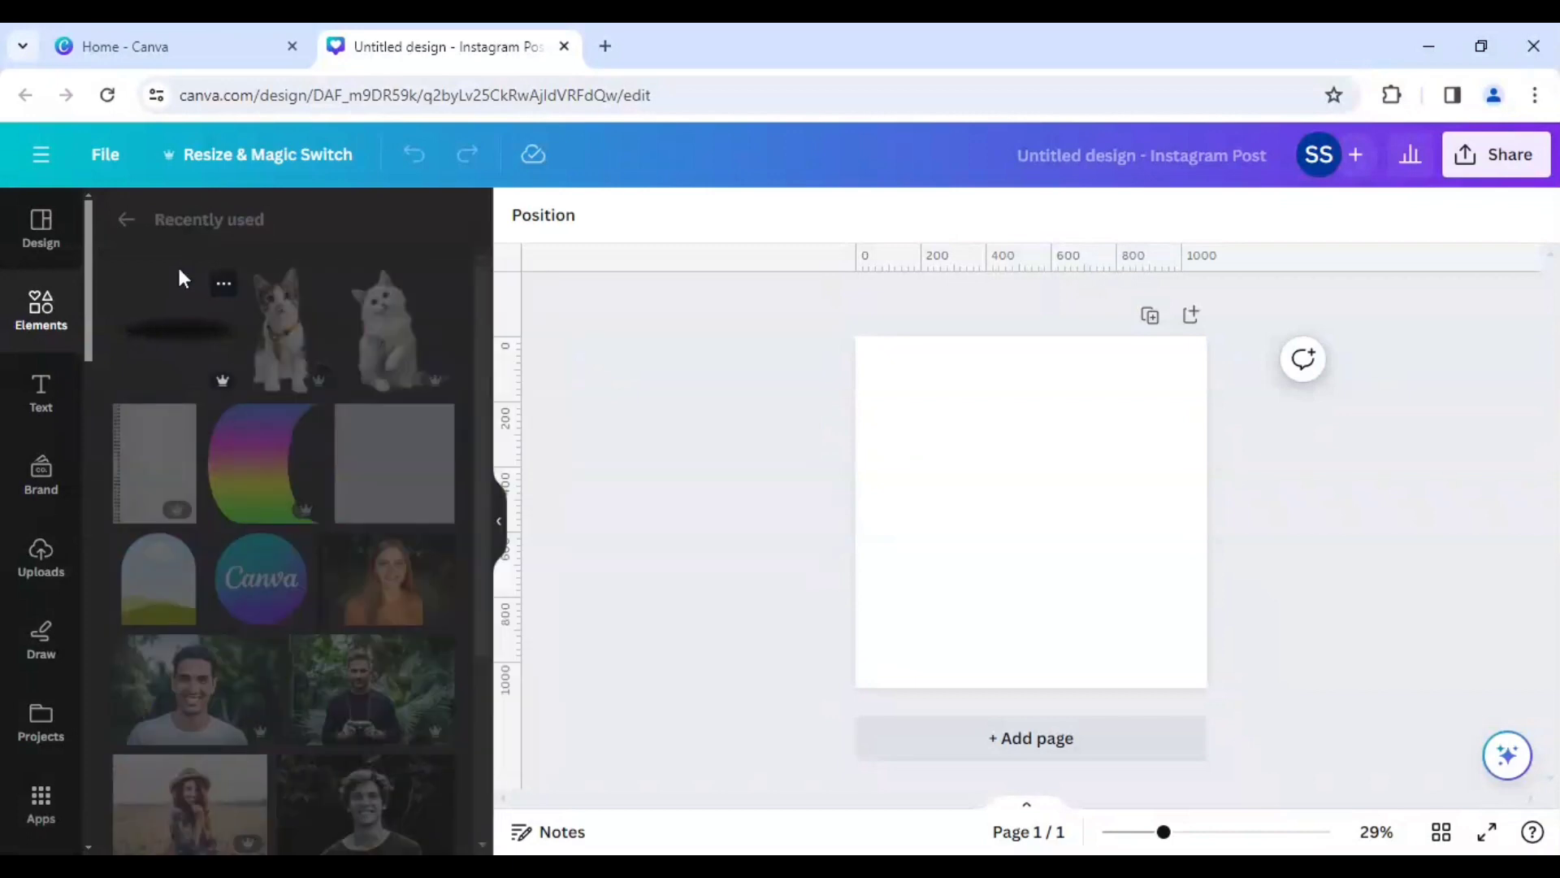
click(198, 36)
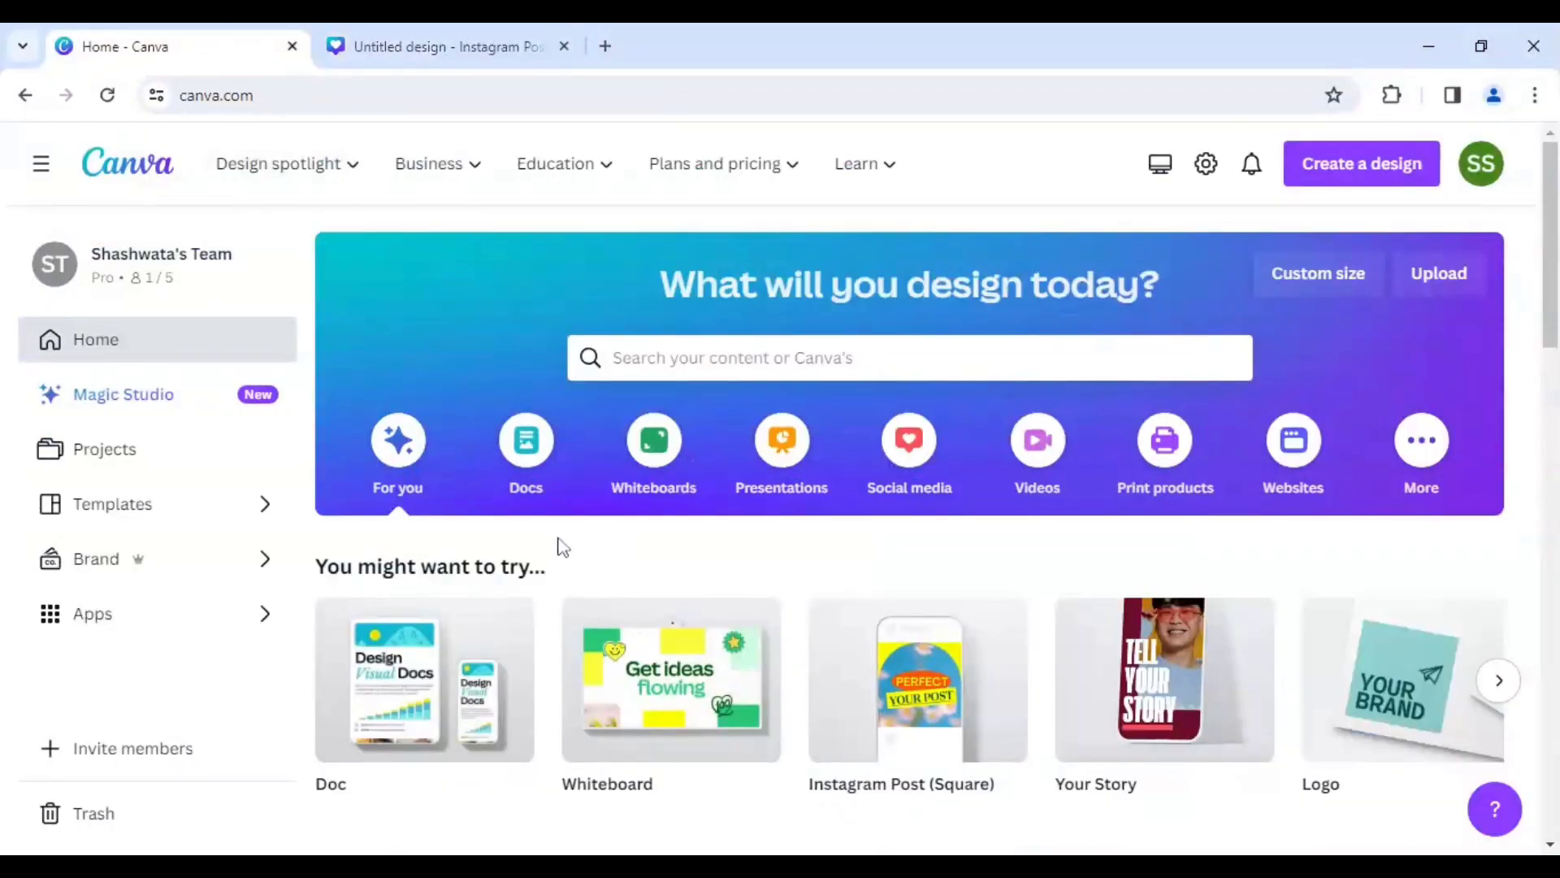
scroll(557, 546, down, 2)
scroll(558, 546, down, 2)
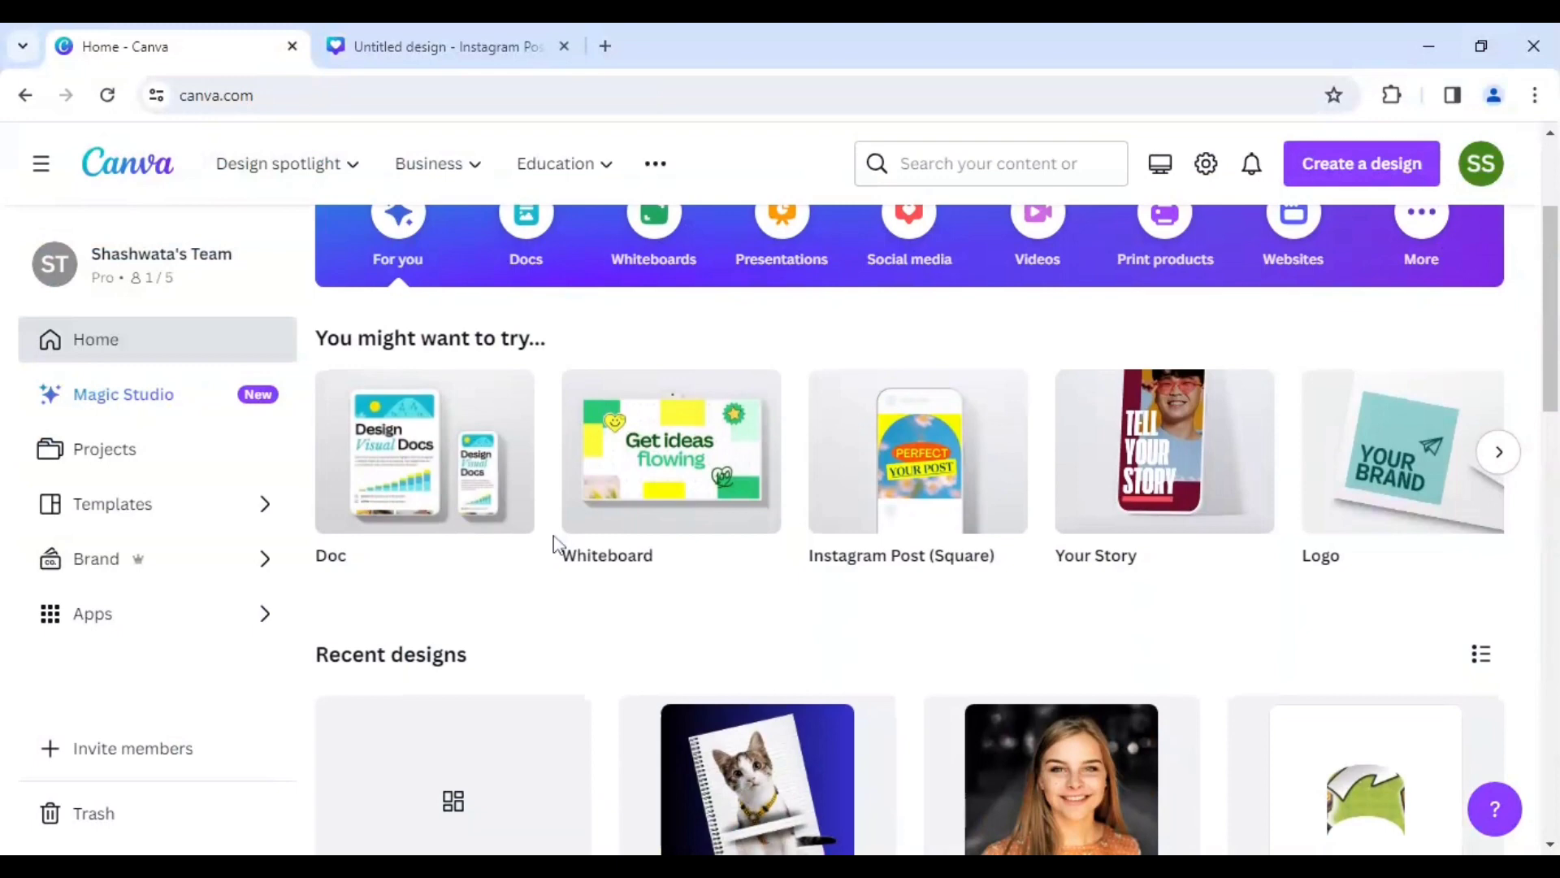
scroll(556, 541, up, 4)
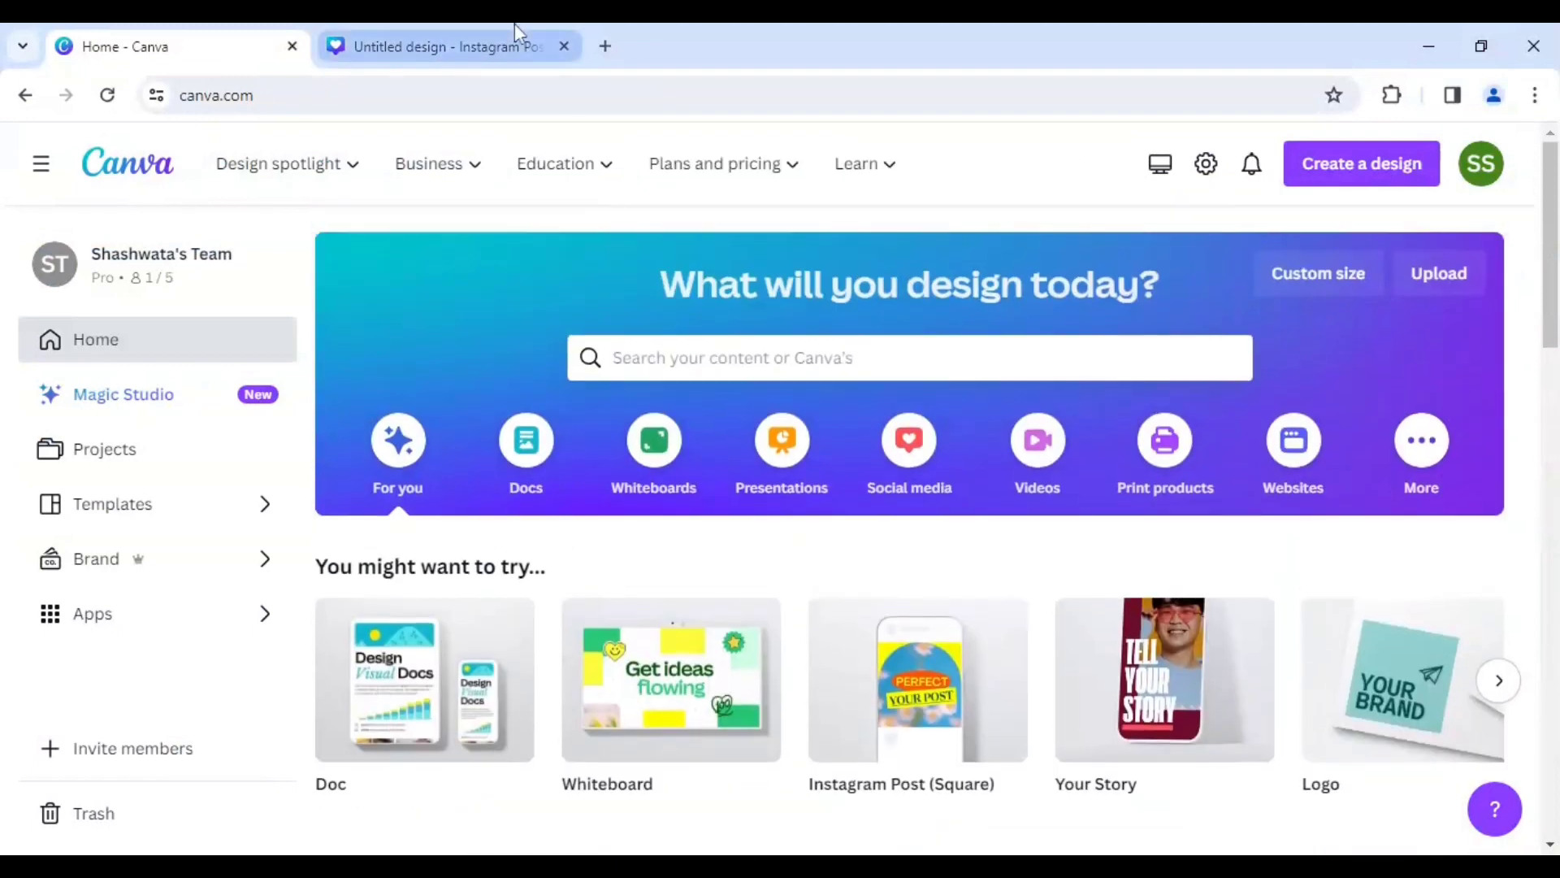
click(514, 26)
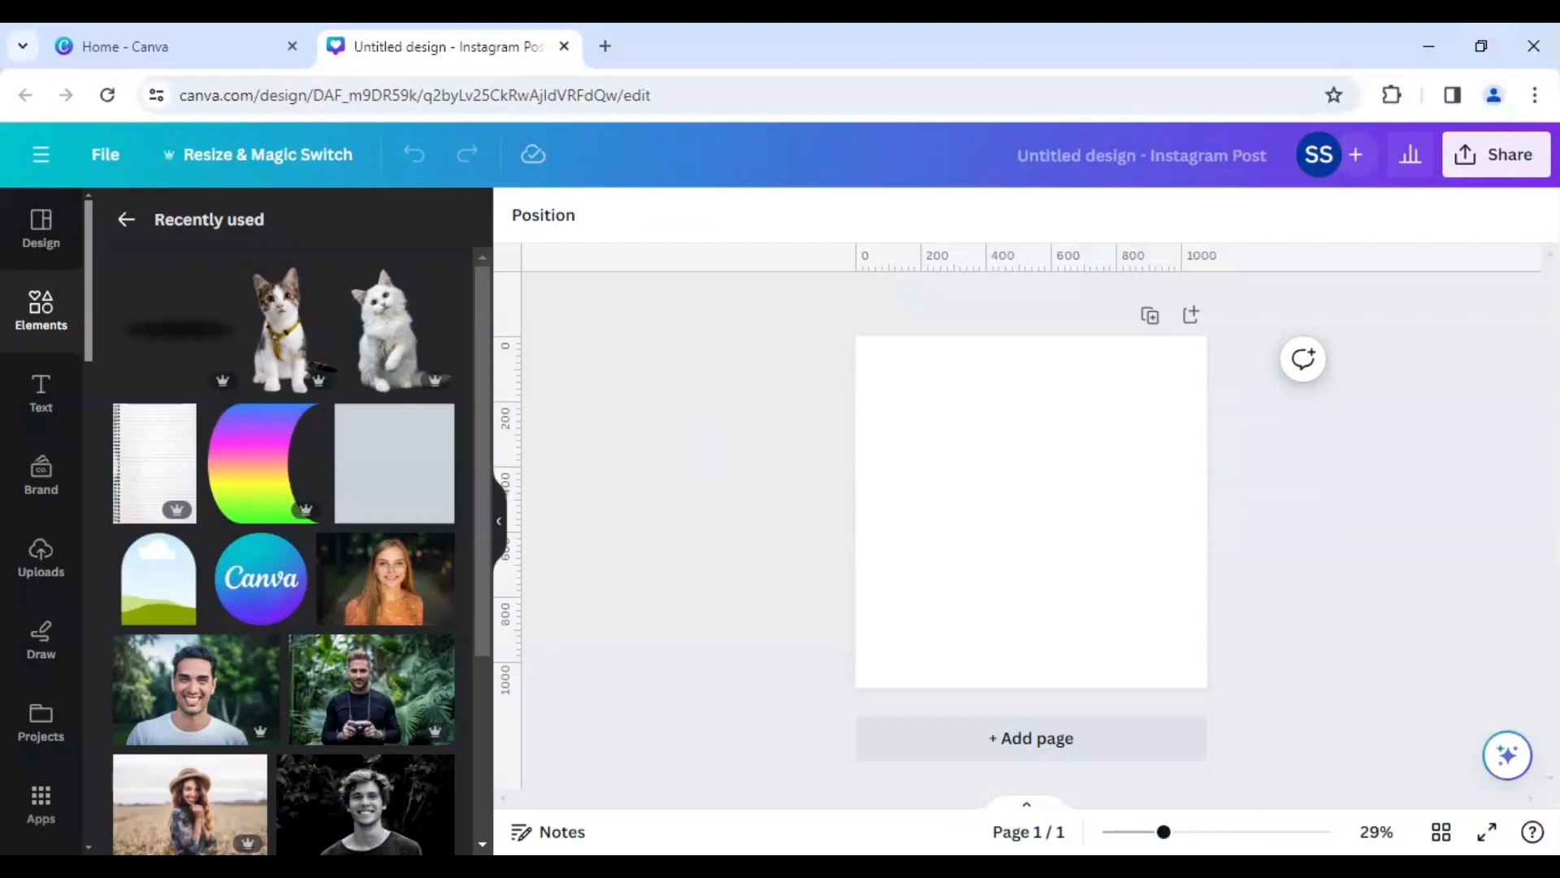
Add the Lined Notebook photo to the page and tilt it counterclockwise so that it leans across the canvas
click(159, 466)
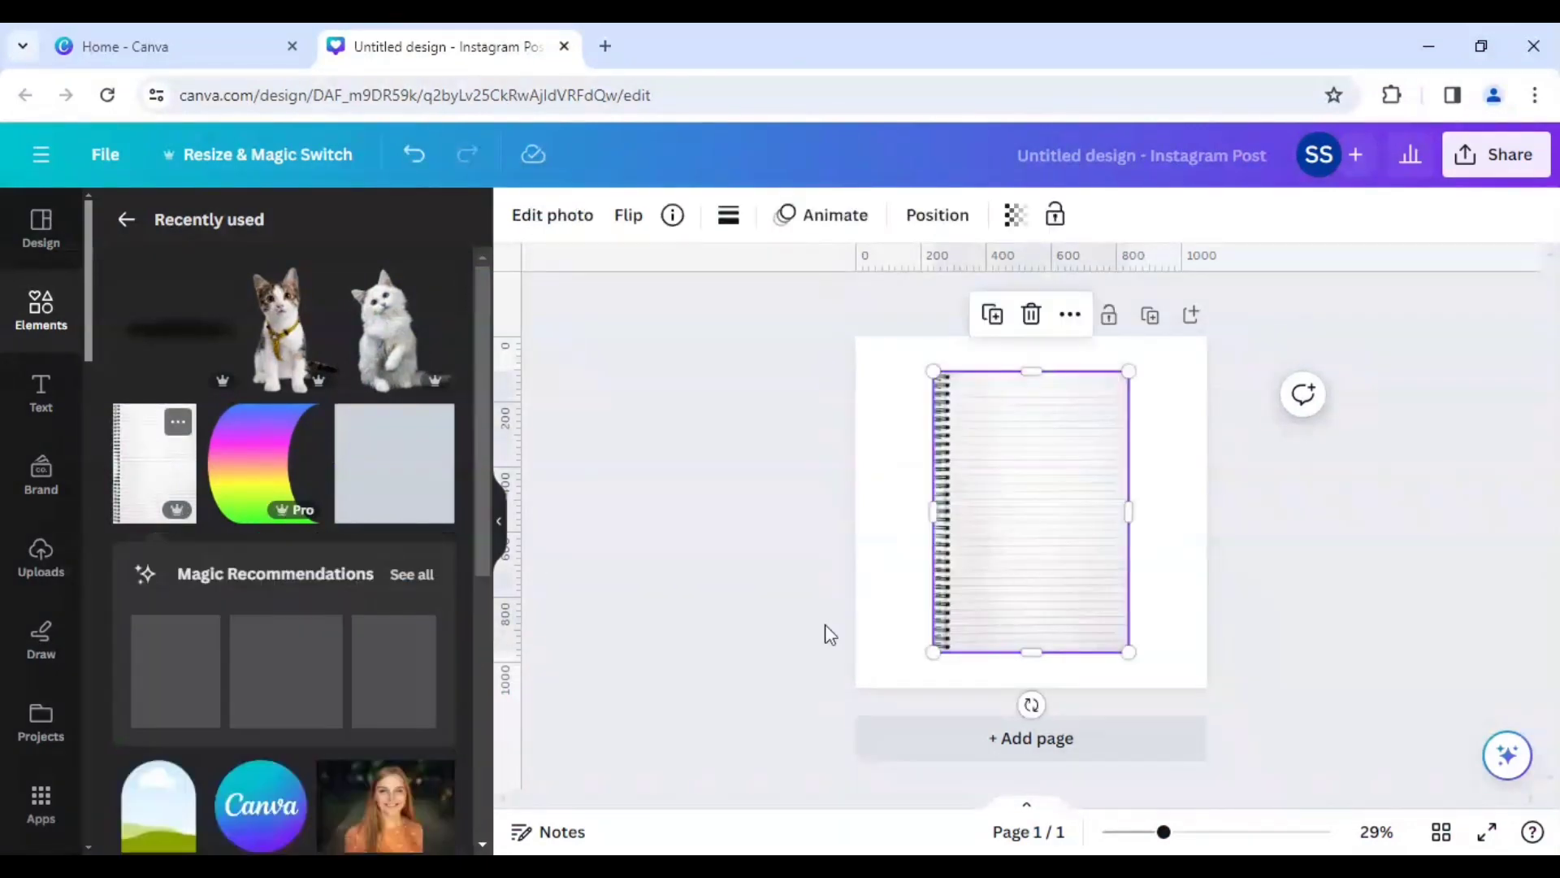
drag(1031, 705, 1094, 698)
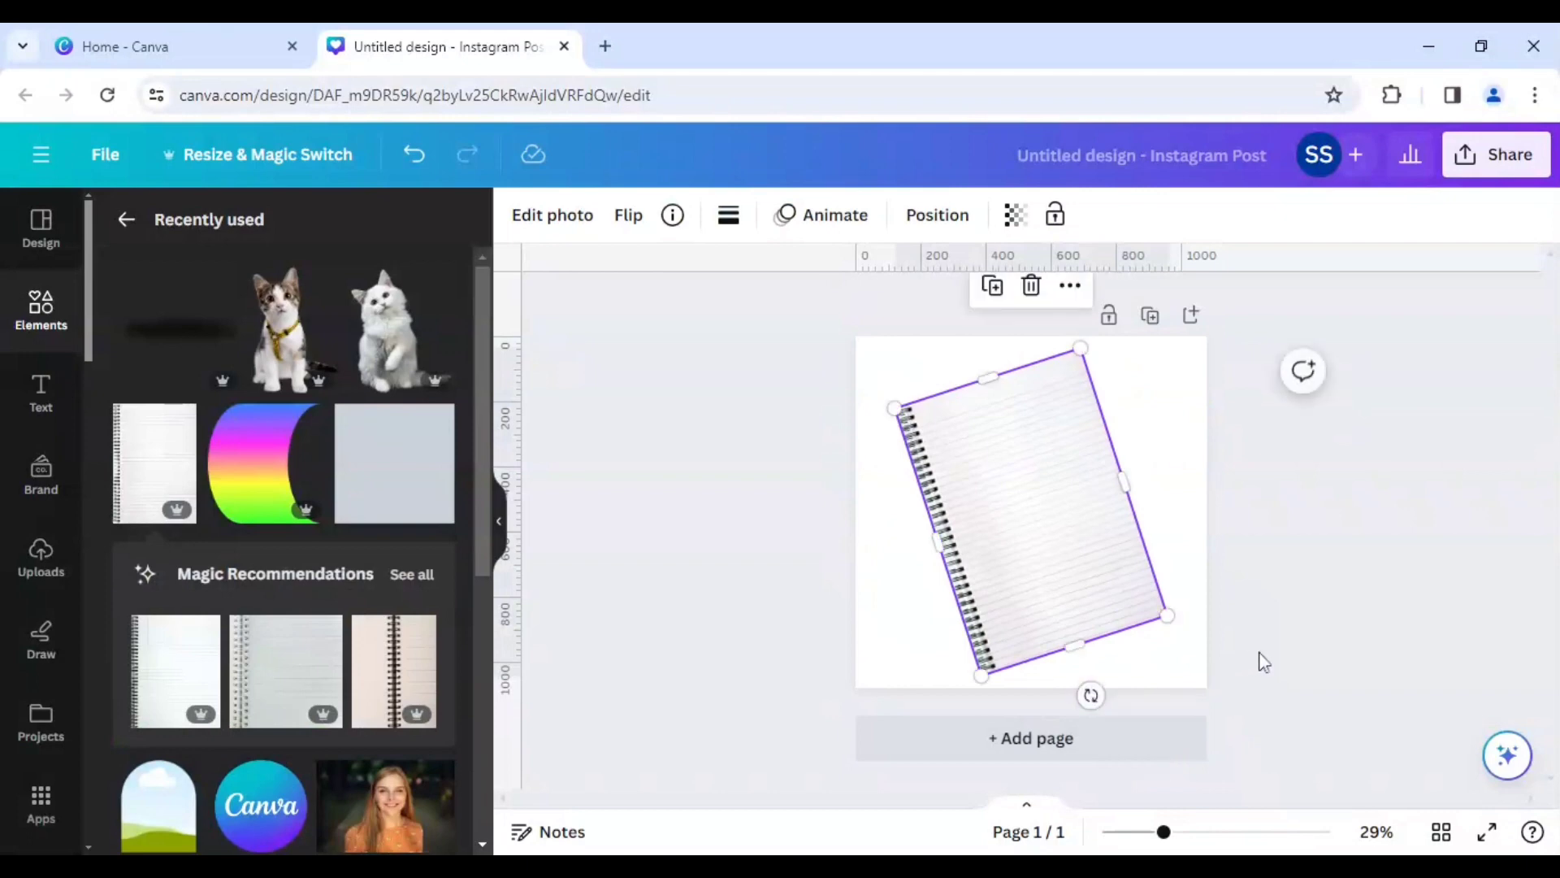
click(1301, 648)
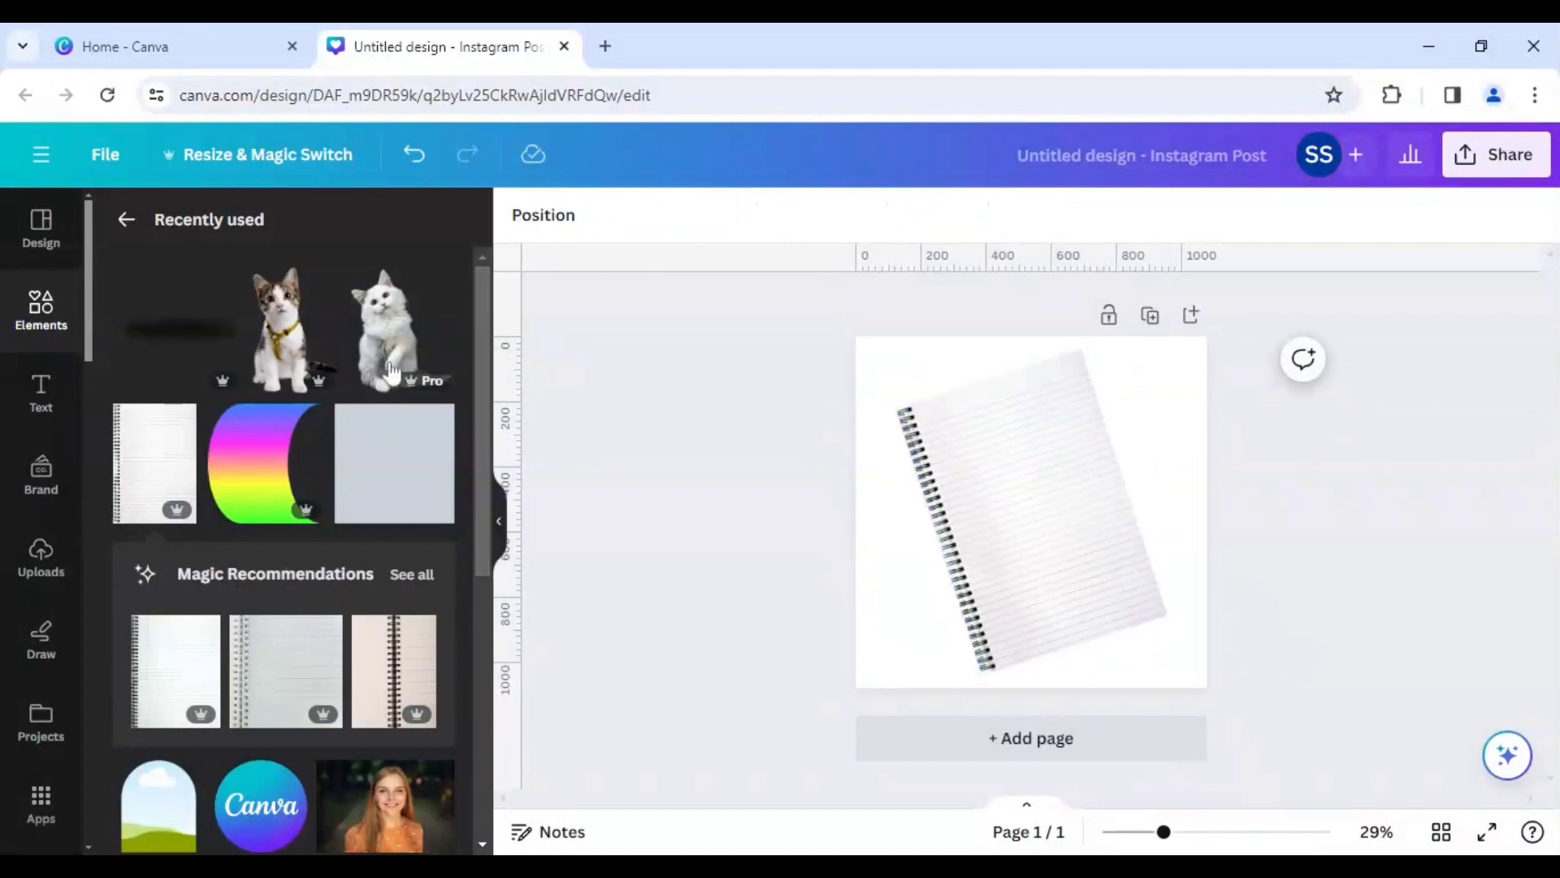
Add the photo of the kitten with the yellow harness, tilt it to match the notebook and position it over the page
click(286, 349)
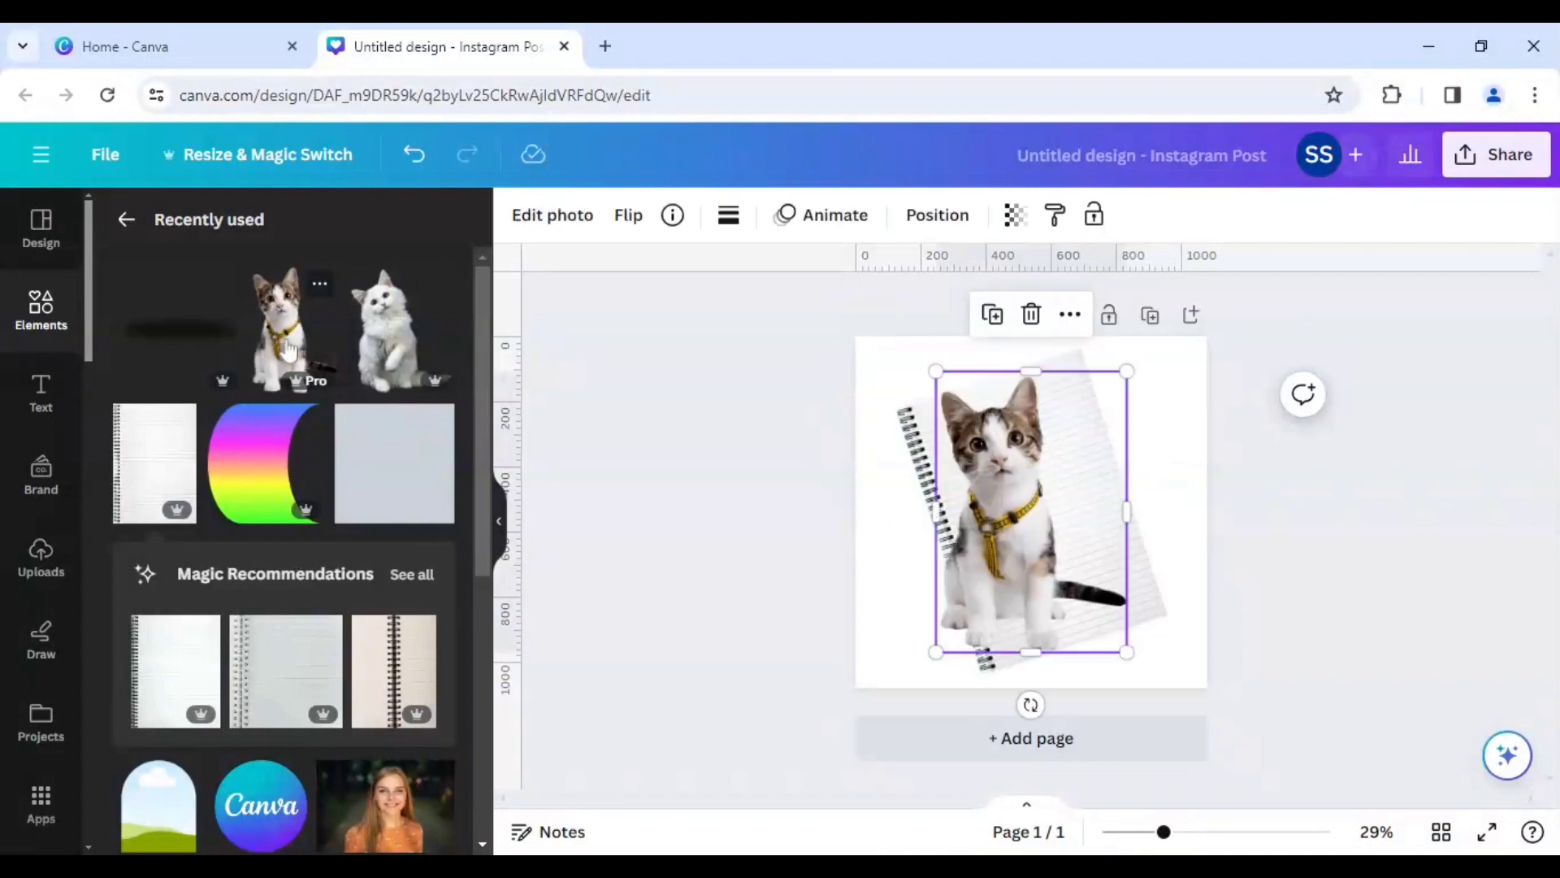
drag(1031, 704, 1095, 685)
drag(1052, 538, 1081, 542)
drag(1164, 831, 1198, 831)
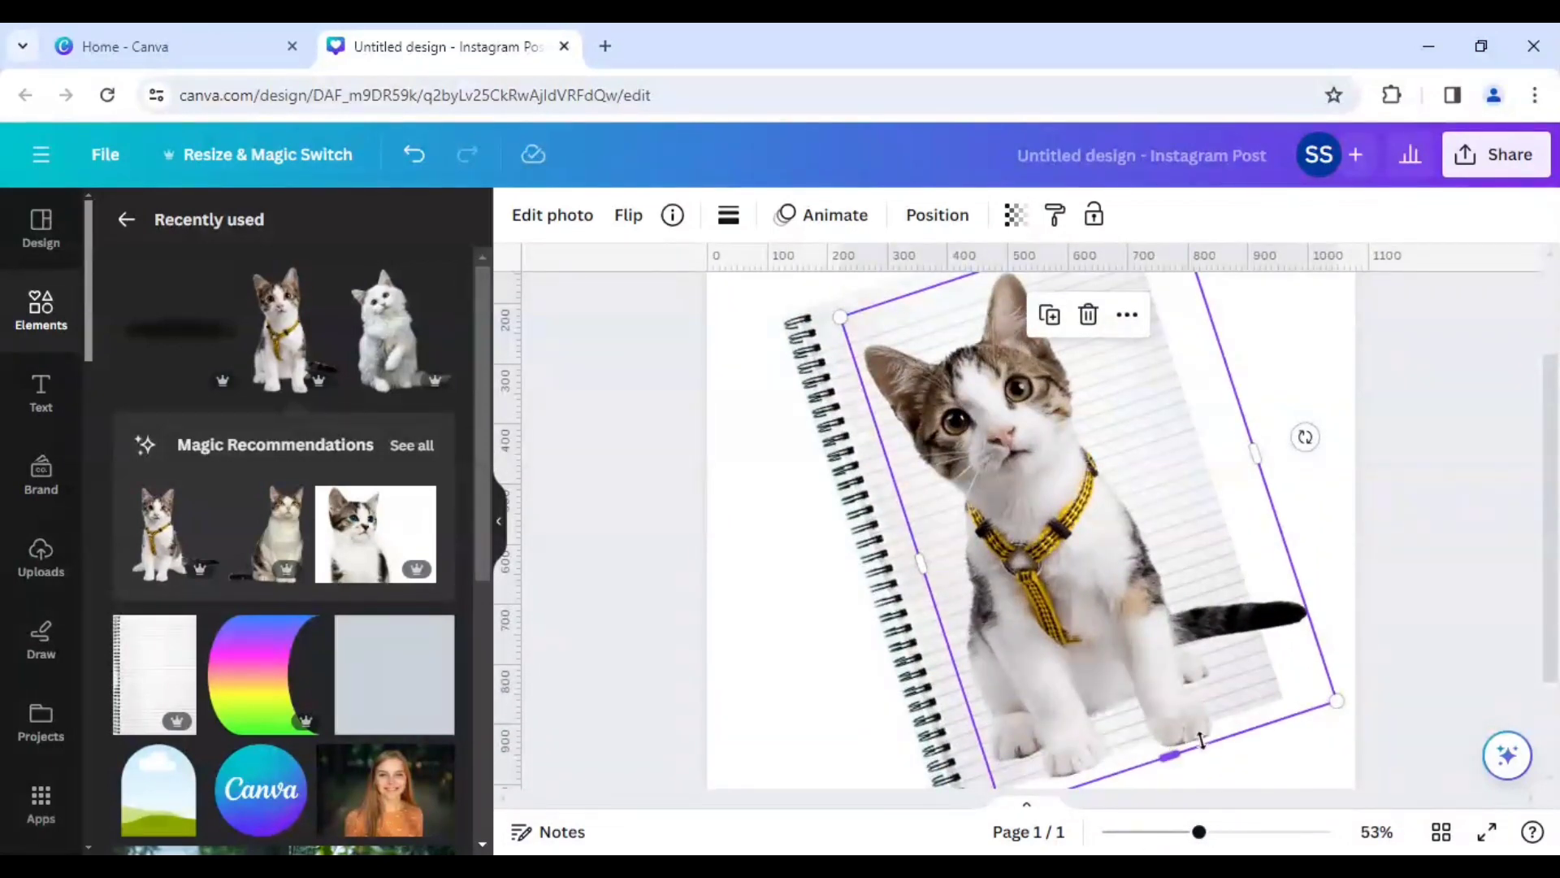
drag(1200, 832, 1190, 832)
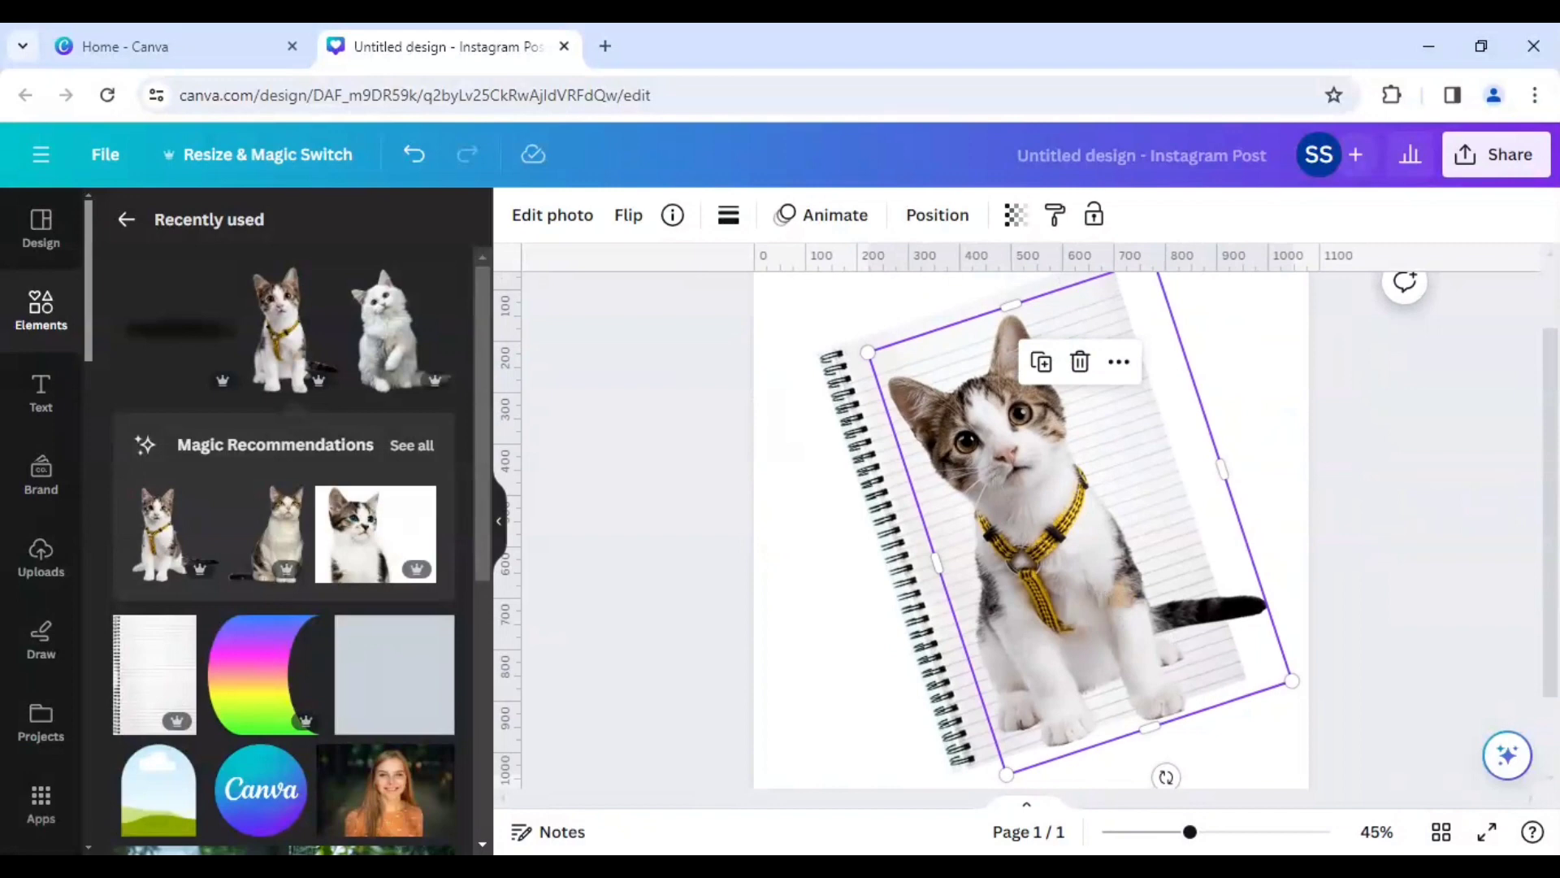
drag(1074, 587, 1079, 596)
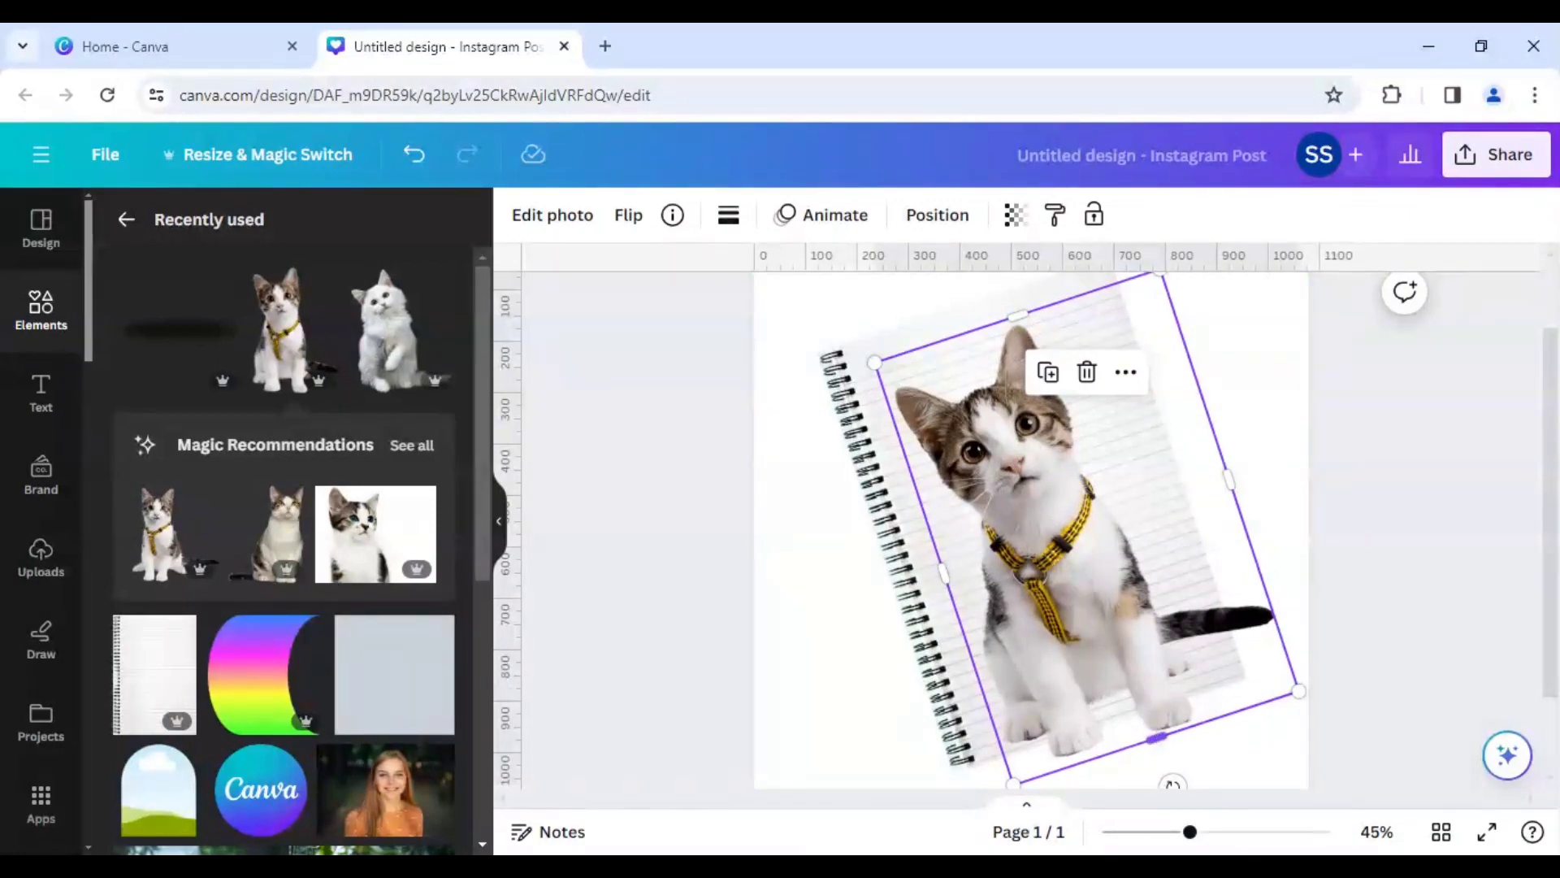
Crop the kitten photo from below to its head and chest, about 585 × 505
drag(1155, 738, 1090, 567)
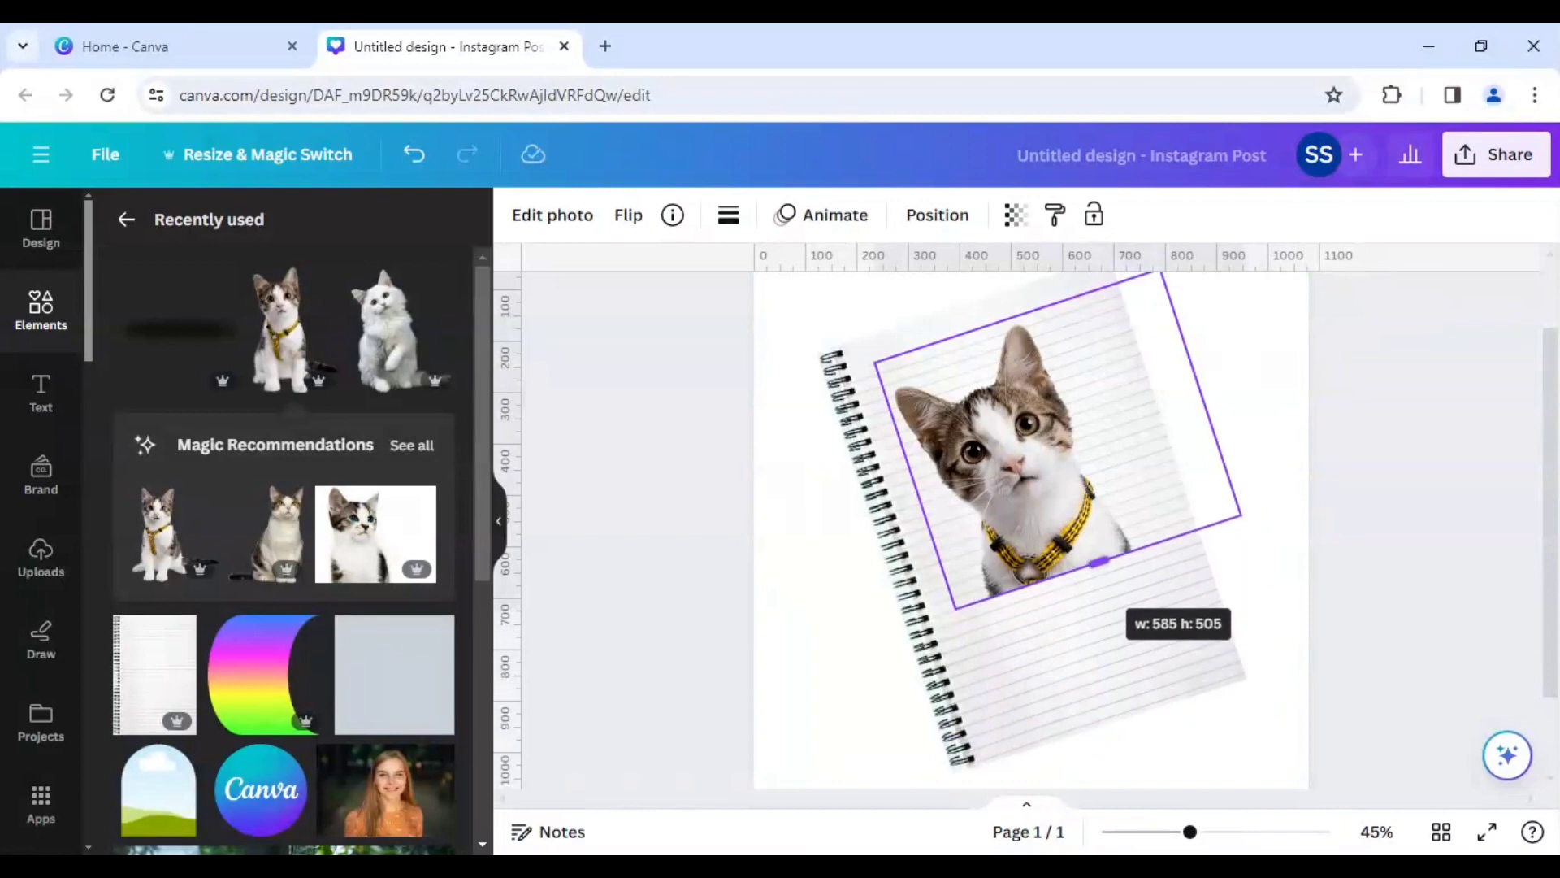
click(1259, 610)
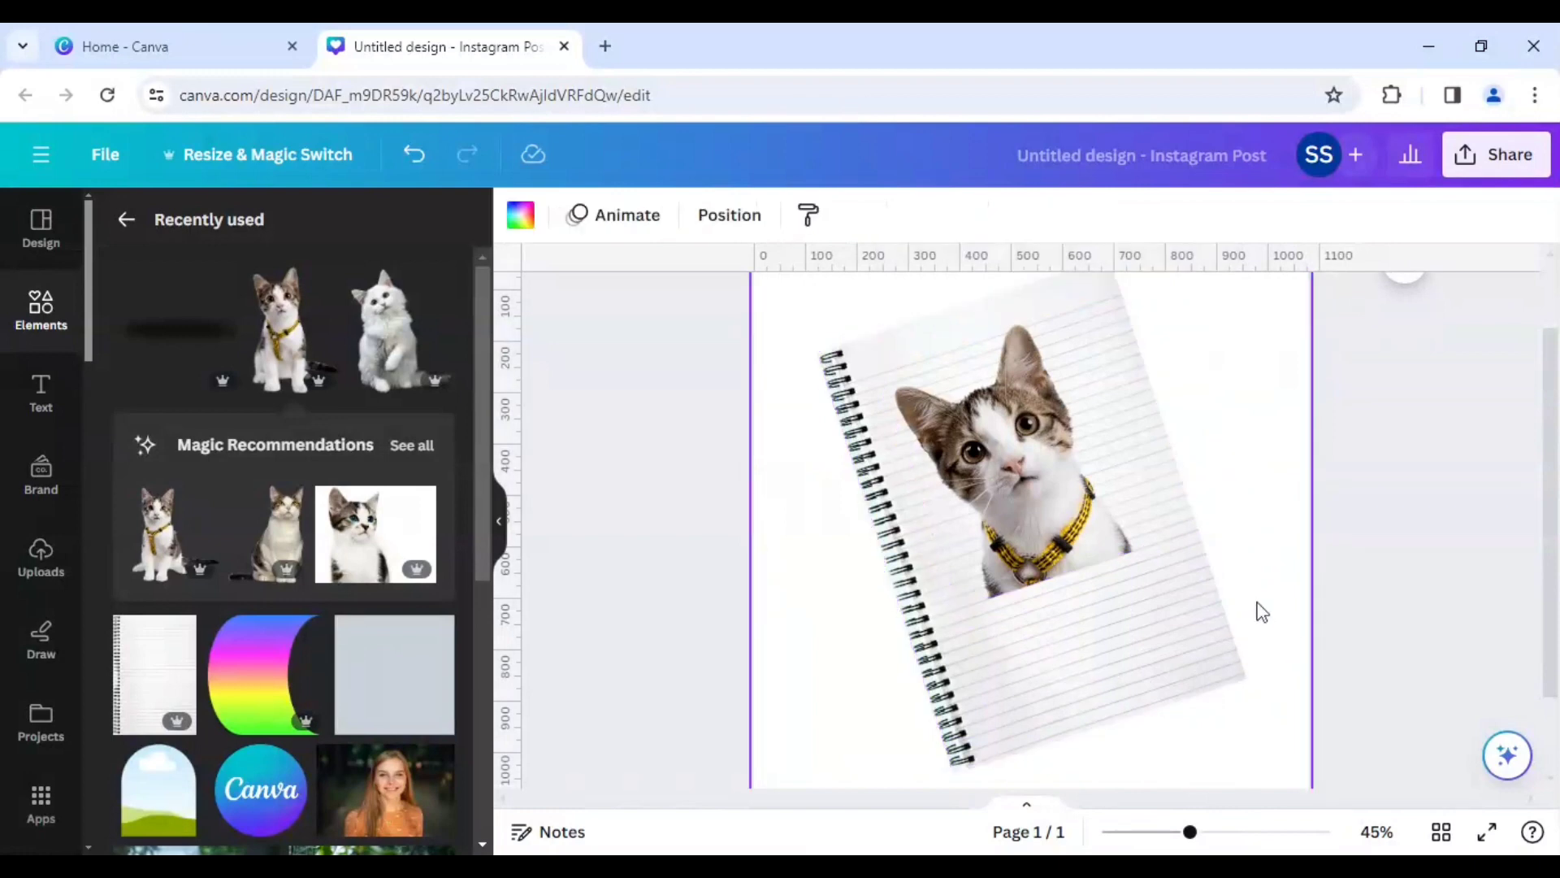
Duplicate the cropped kitten, align the copy exactly over the original and extend its lower edge to reveal the full body
click(1026, 508)
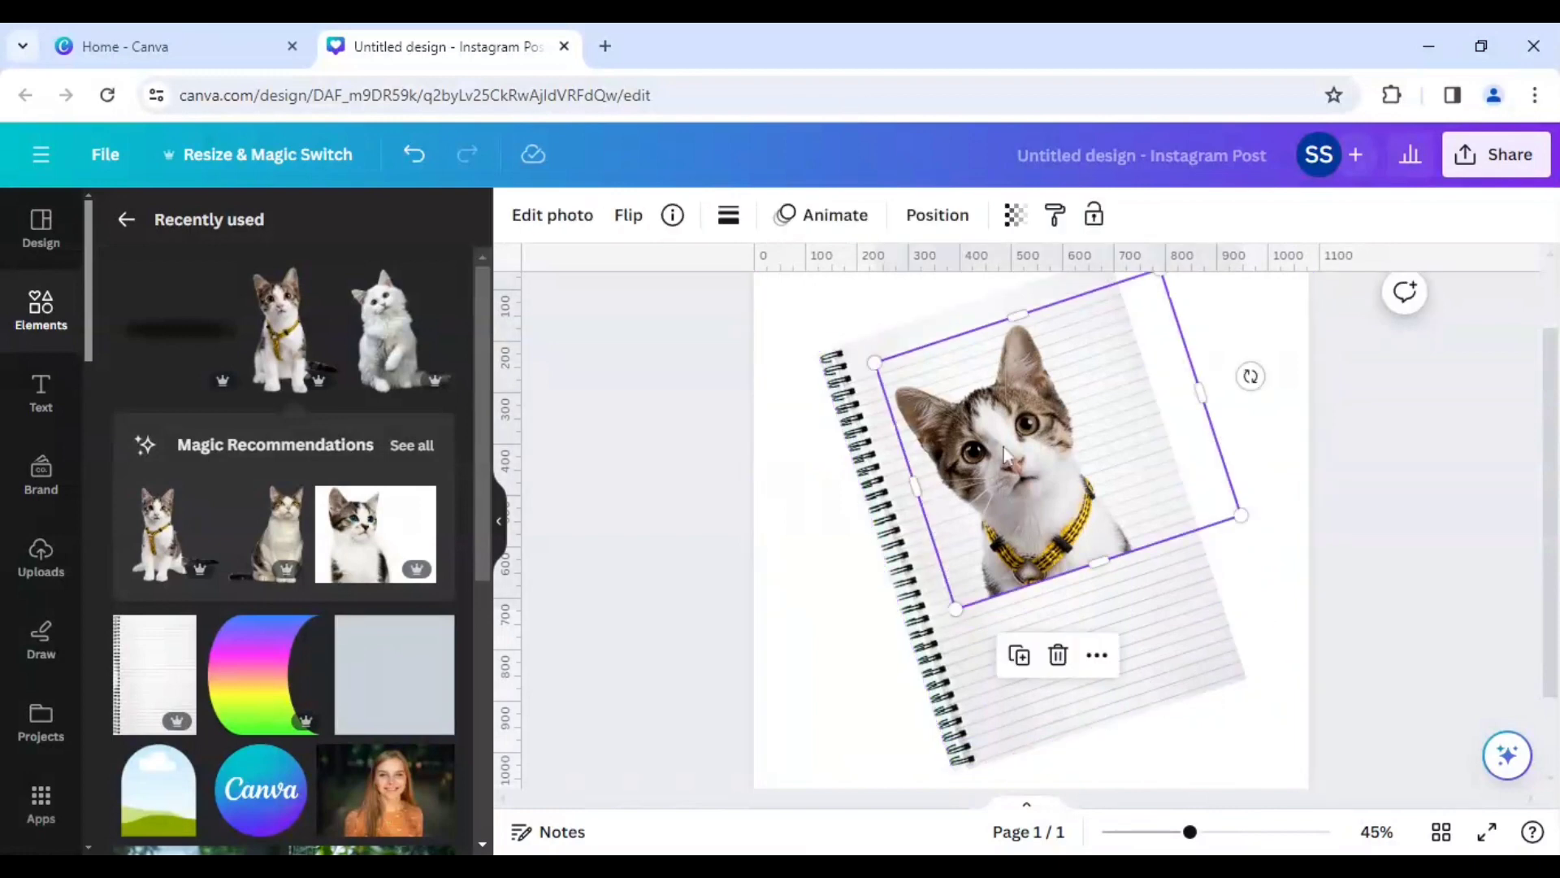
click(1021, 655)
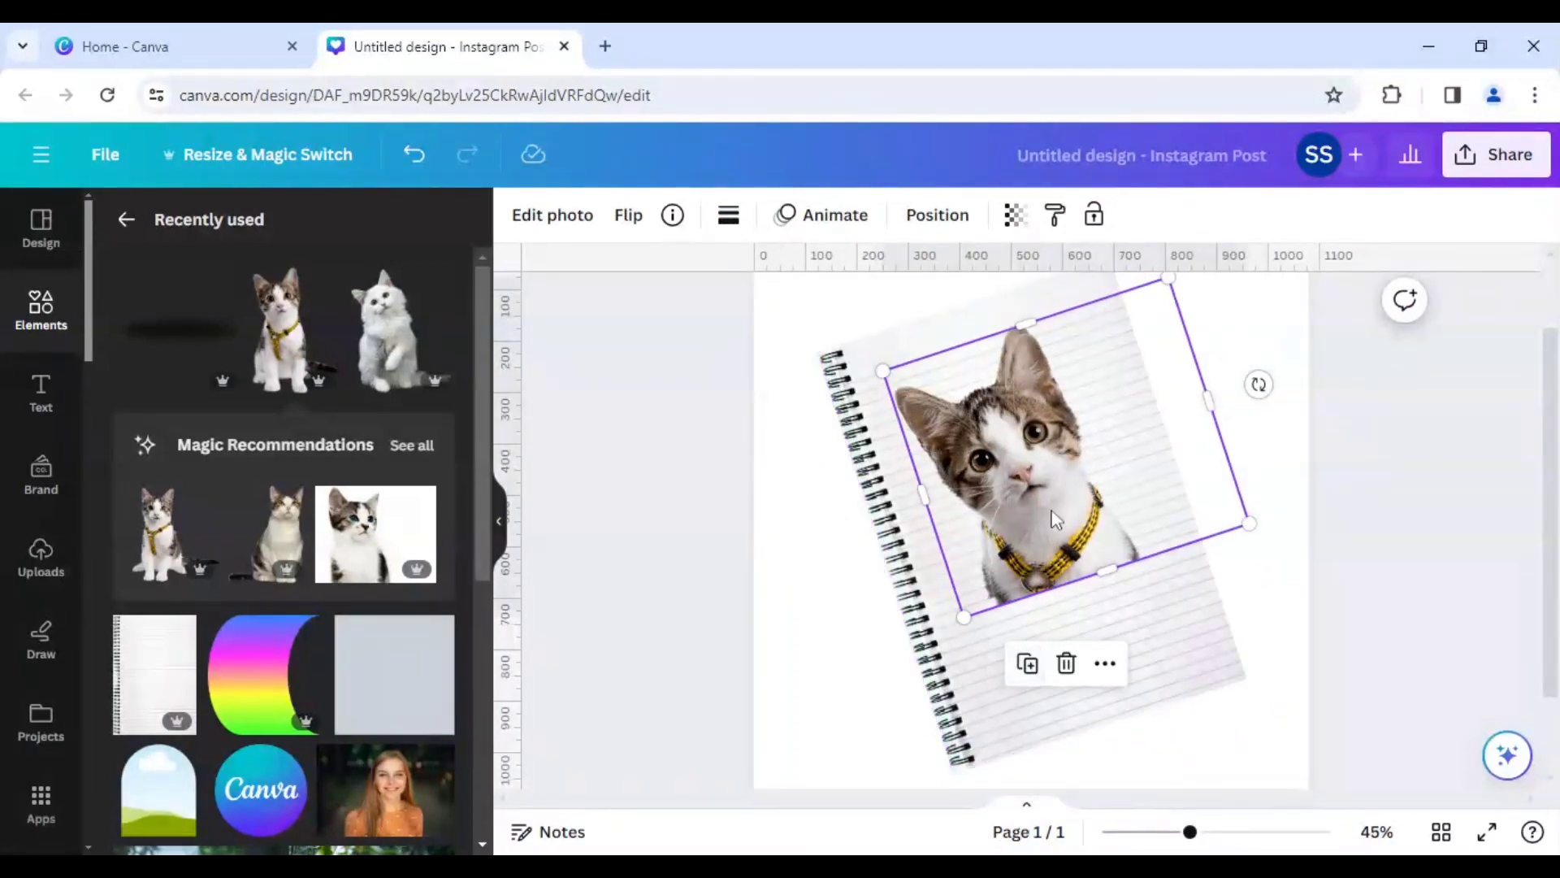
drag(1039, 499, 1041, 498)
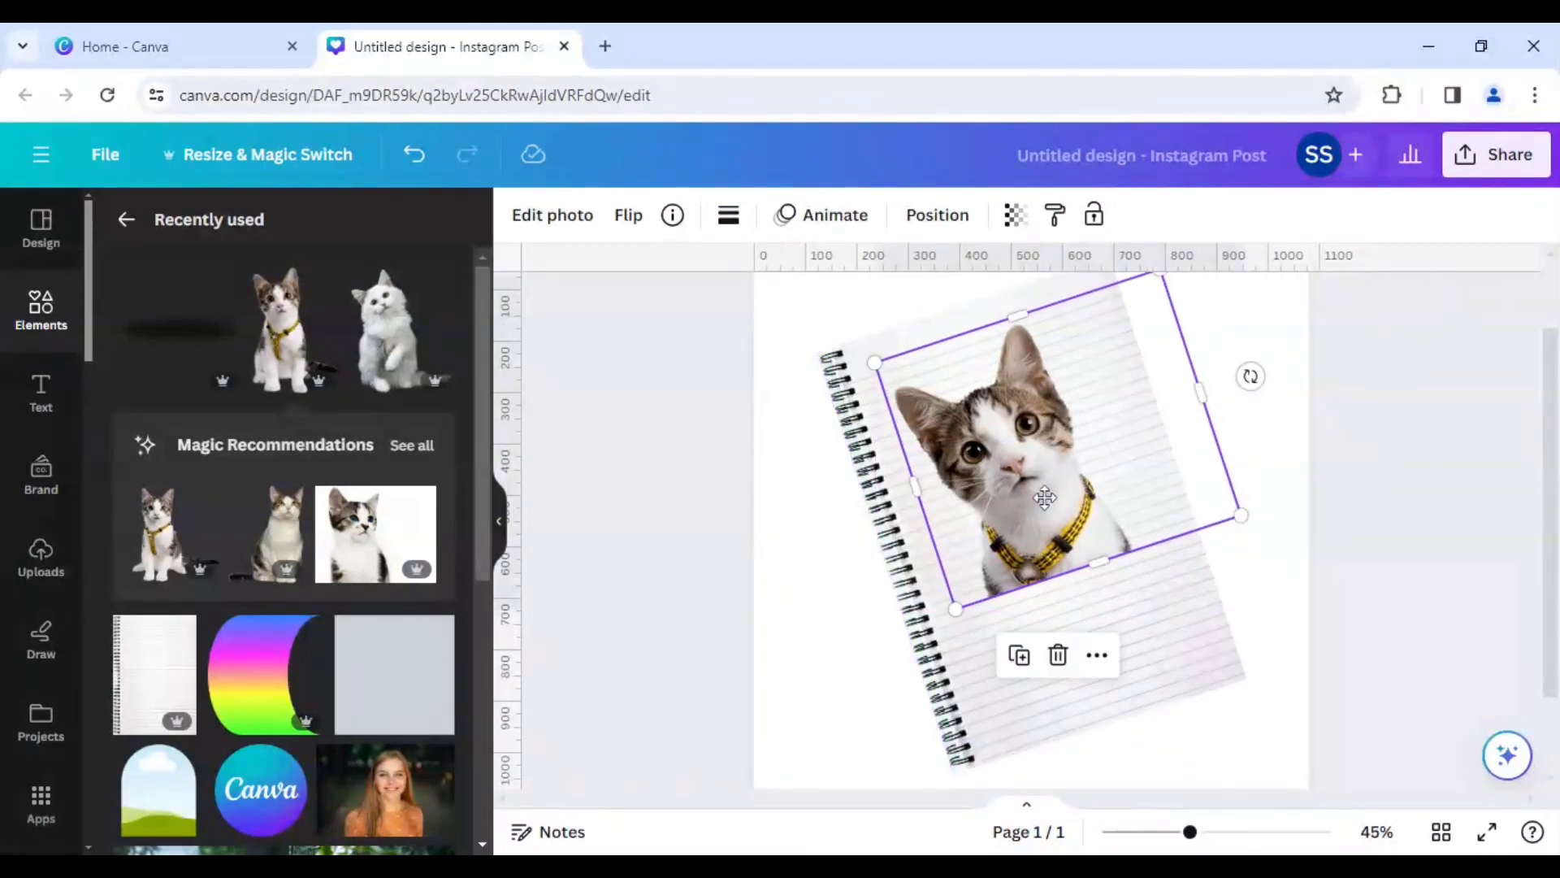
drag(1109, 565, 1184, 728)
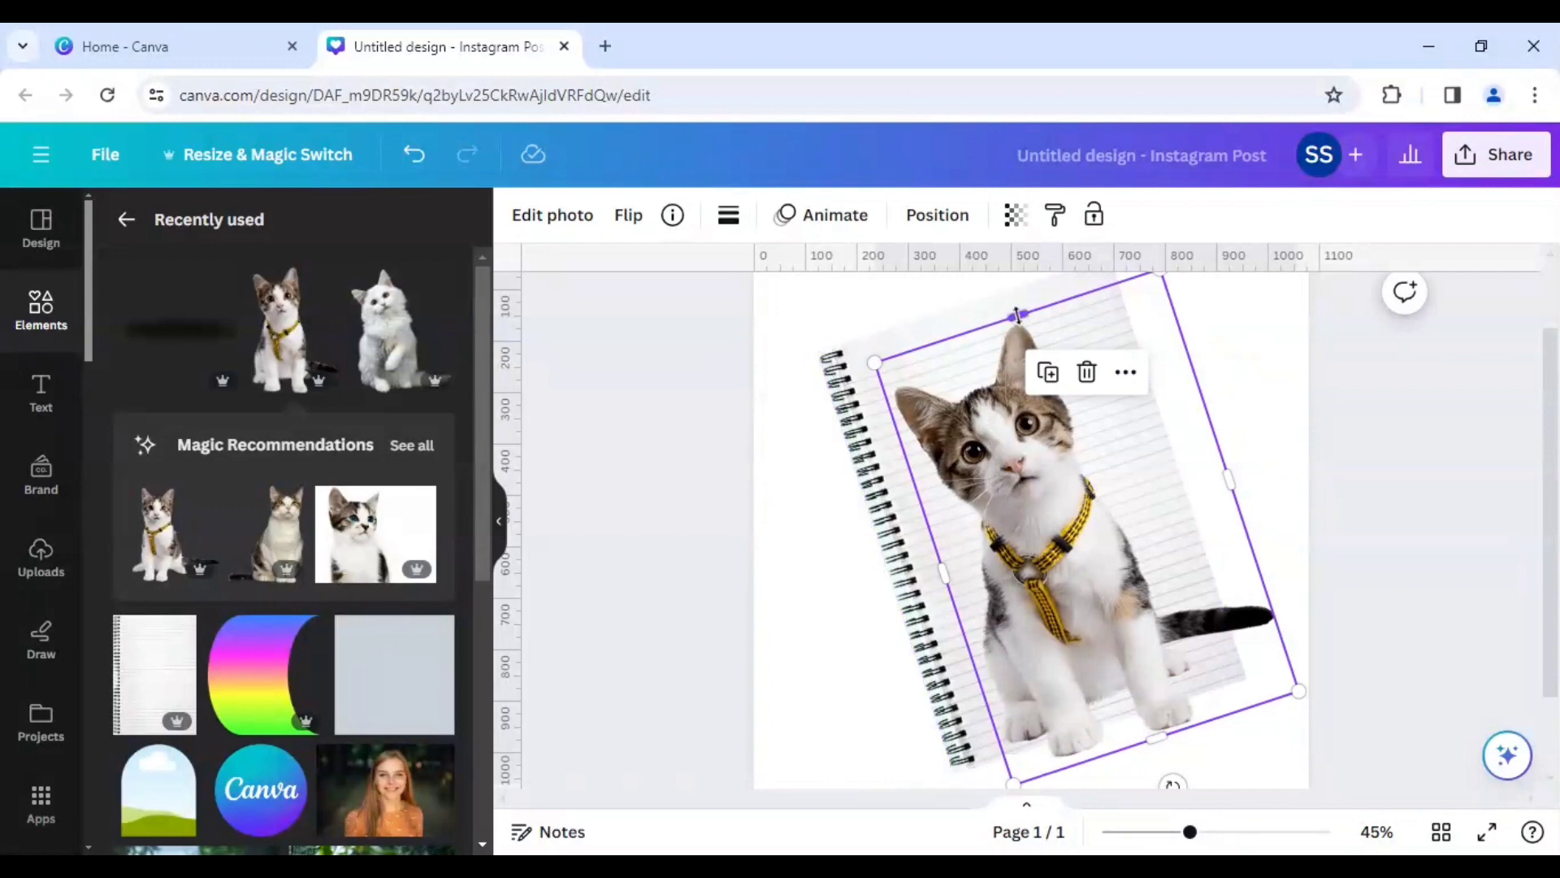
Crop the kitten copy from above to its legs and tail, leaving a narrow gap below the original's chest
drag(1017, 315, 1146, 555)
click(1265, 501)
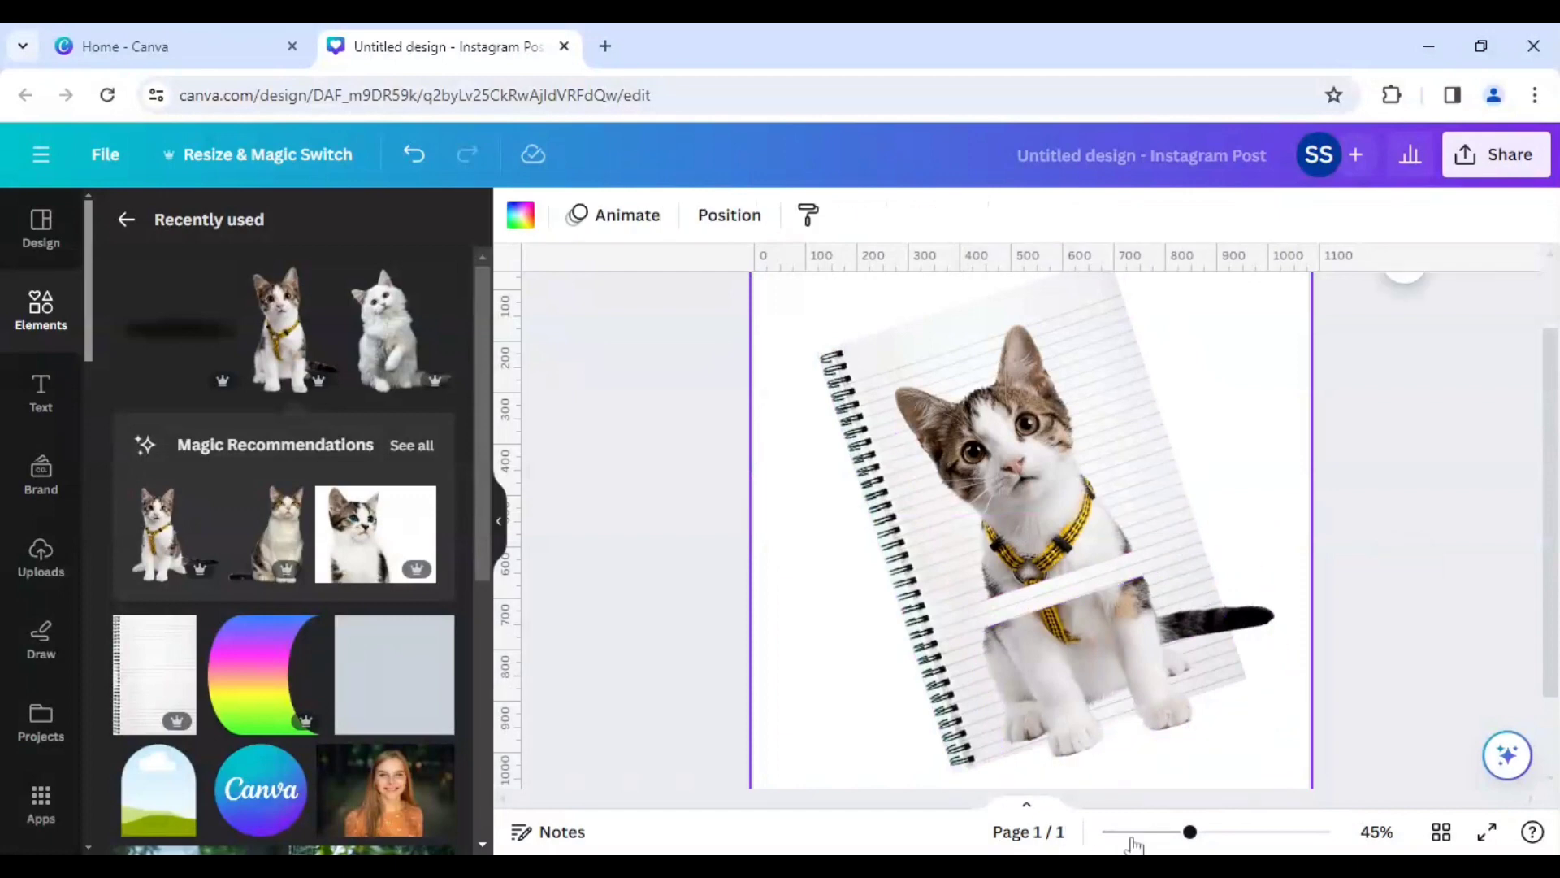
click(1137, 690)
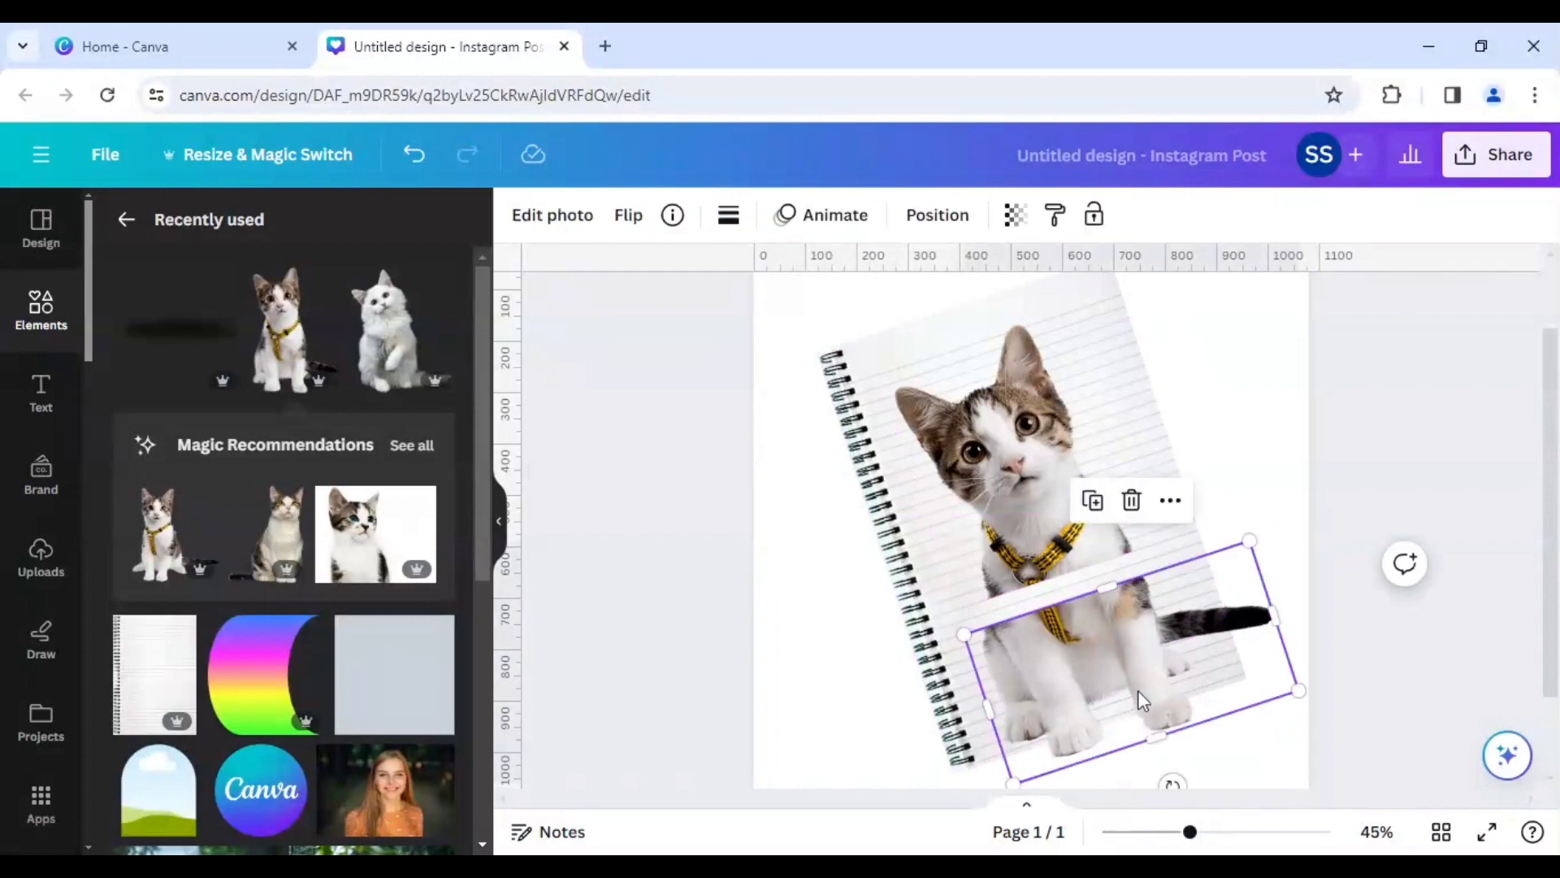
click(1232, 467)
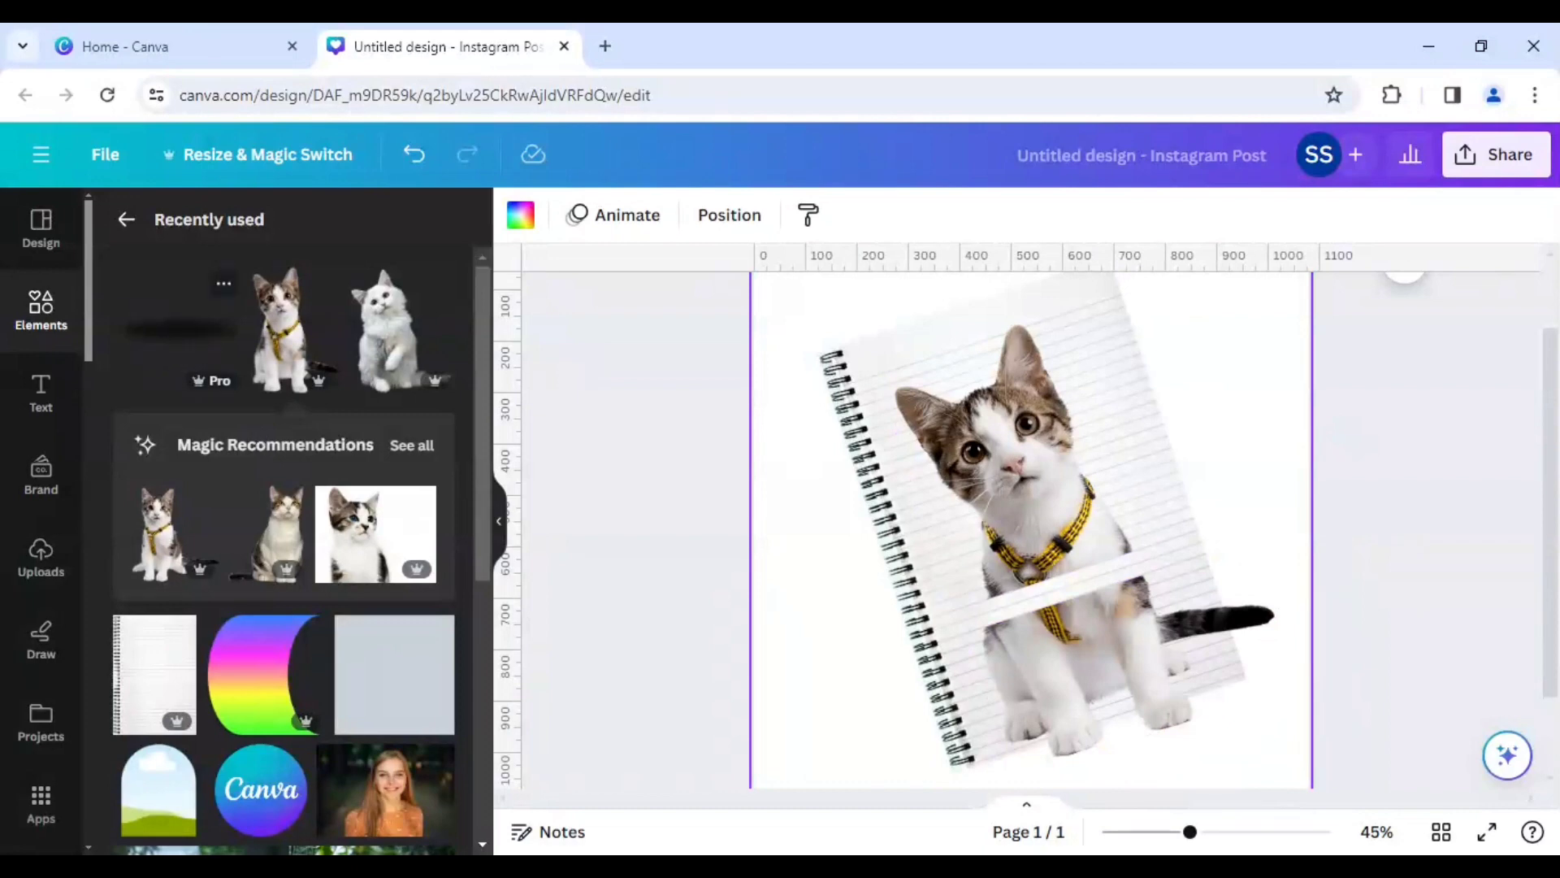
Add the recently used dark oval shadow to the page, and search the elements for "shadow" graphics
click(176, 337)
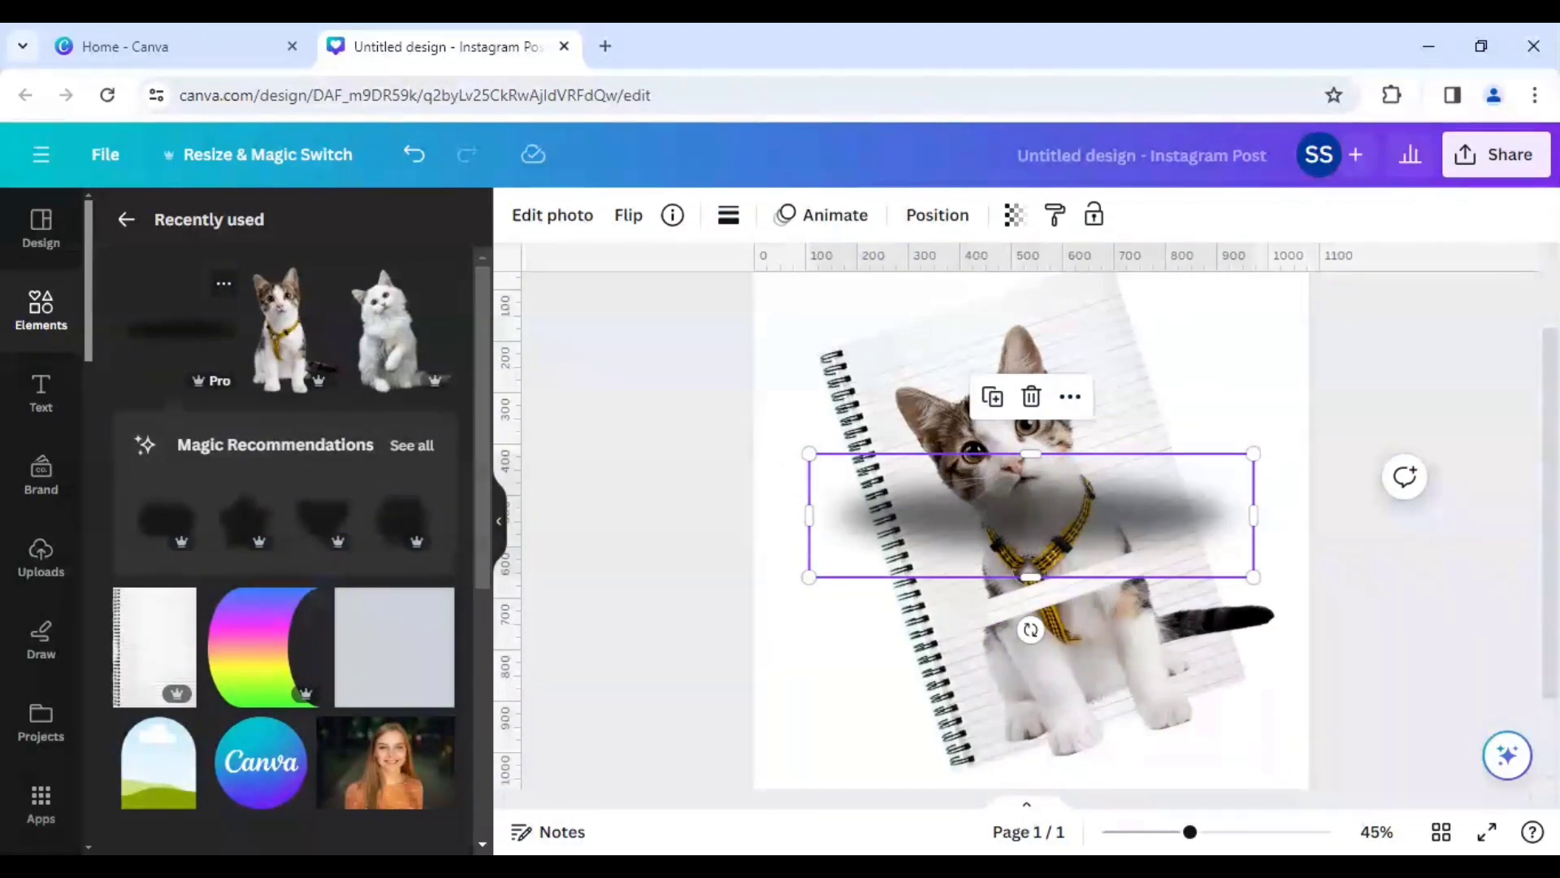
click(42, 313)
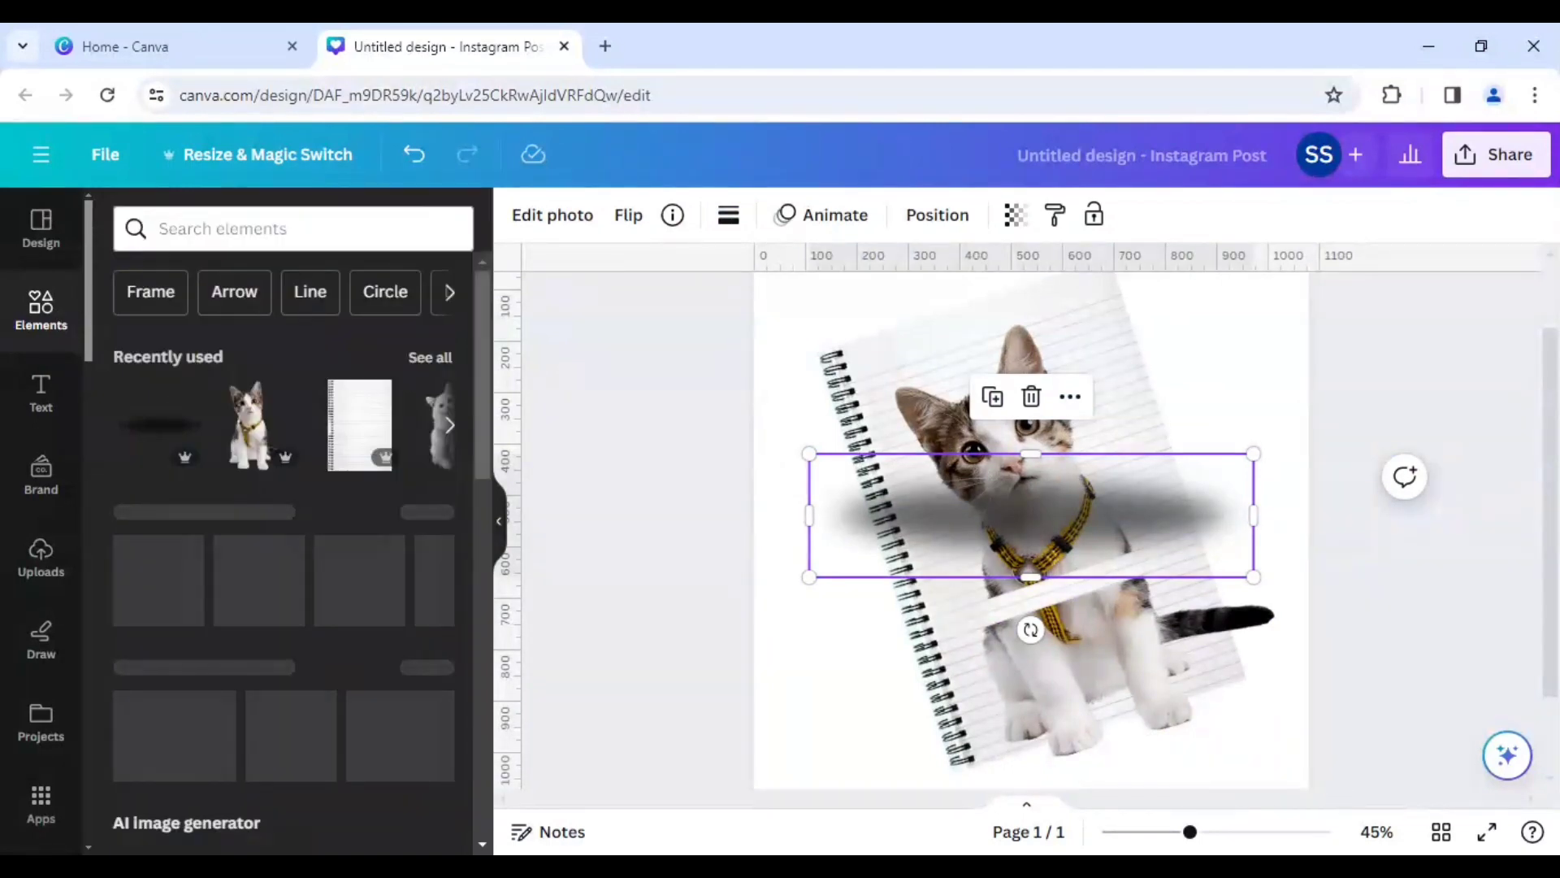
click(244, 228)
text(sha)
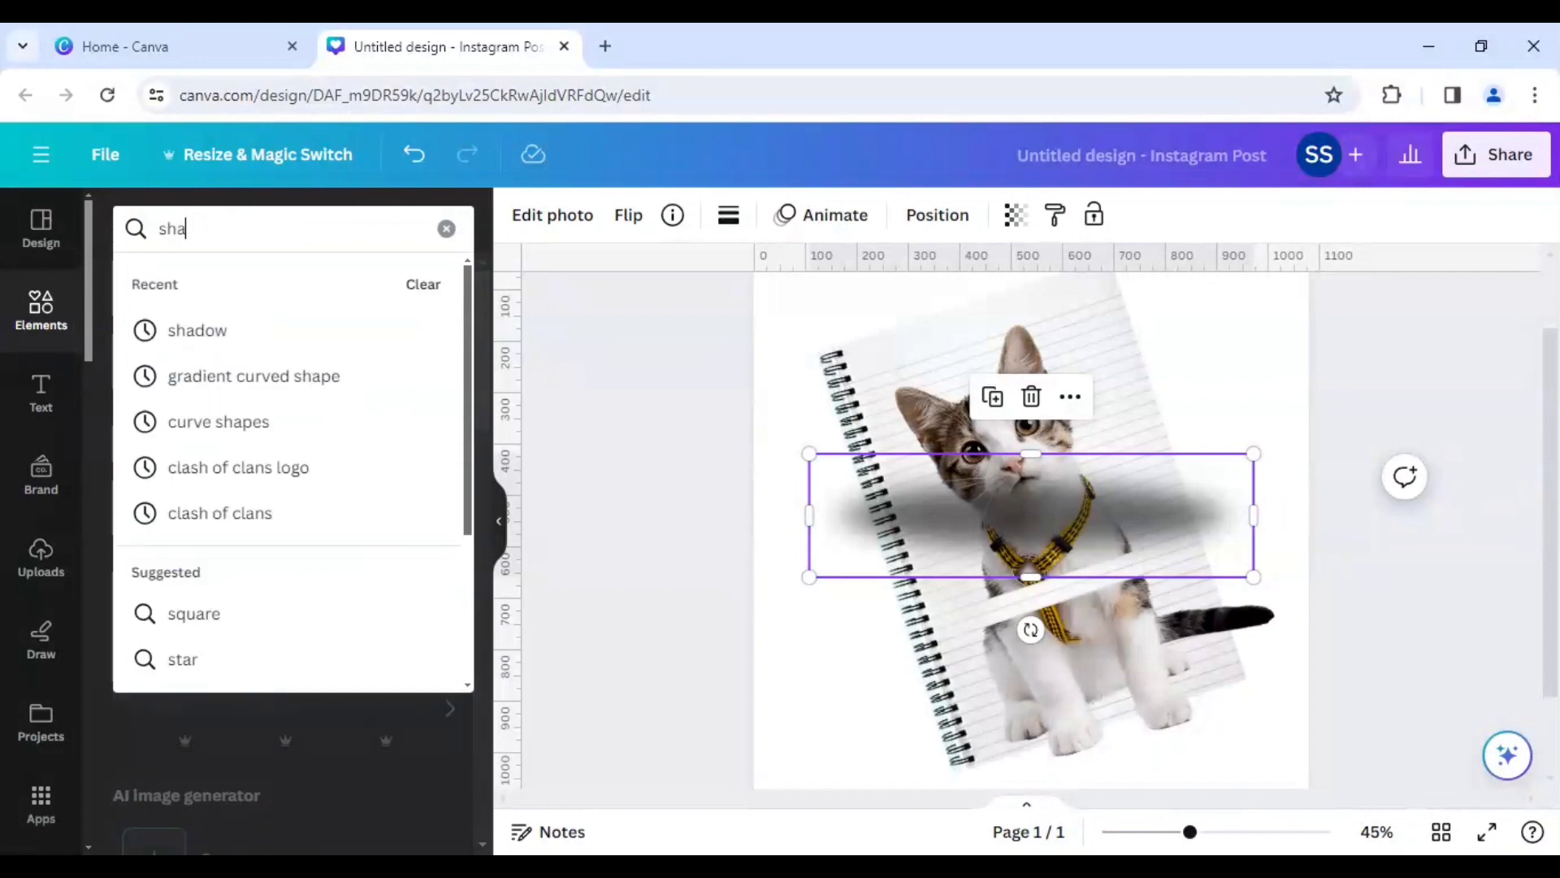
text(dow)
key(Return)
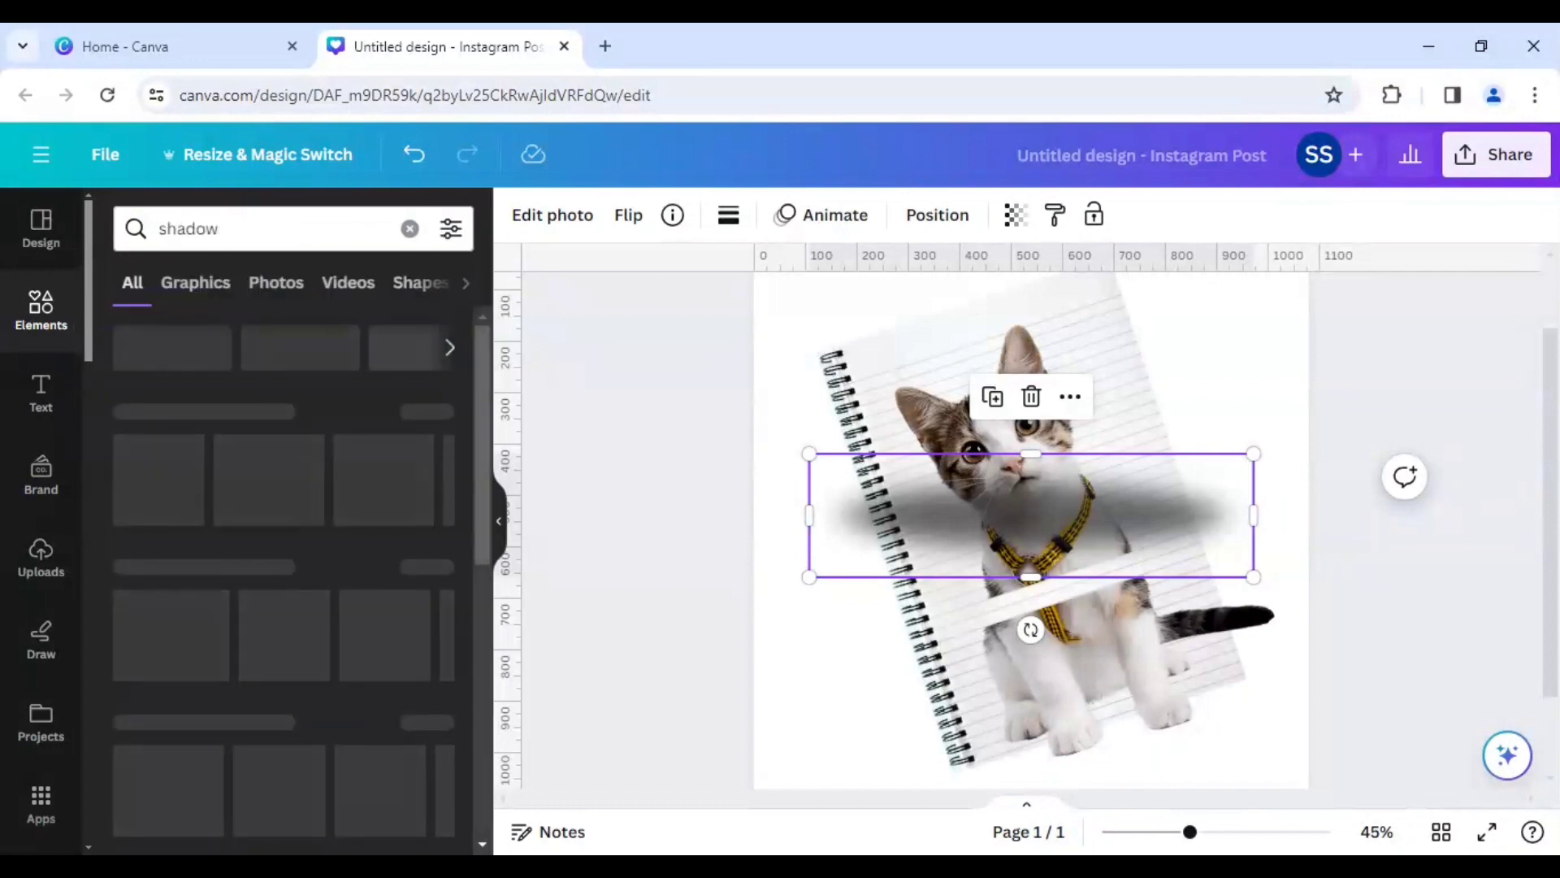
click(446, 413)
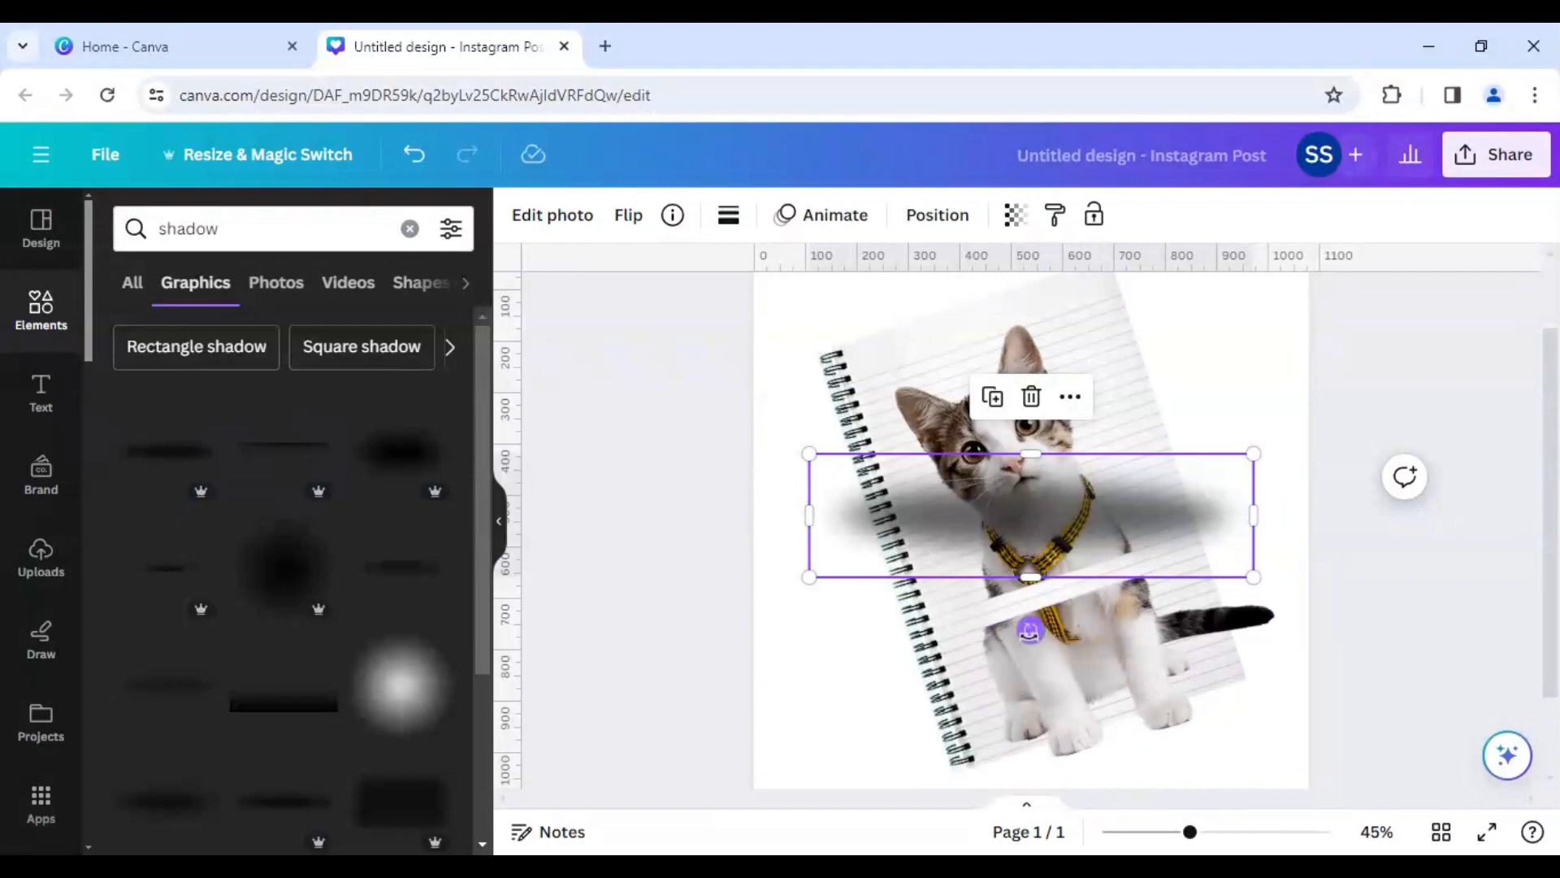
Shrink the oval shadow, tilt it to match the notebook lines and lay it across the kitten's lower chest
drag(1254, 453, 1113, 493)
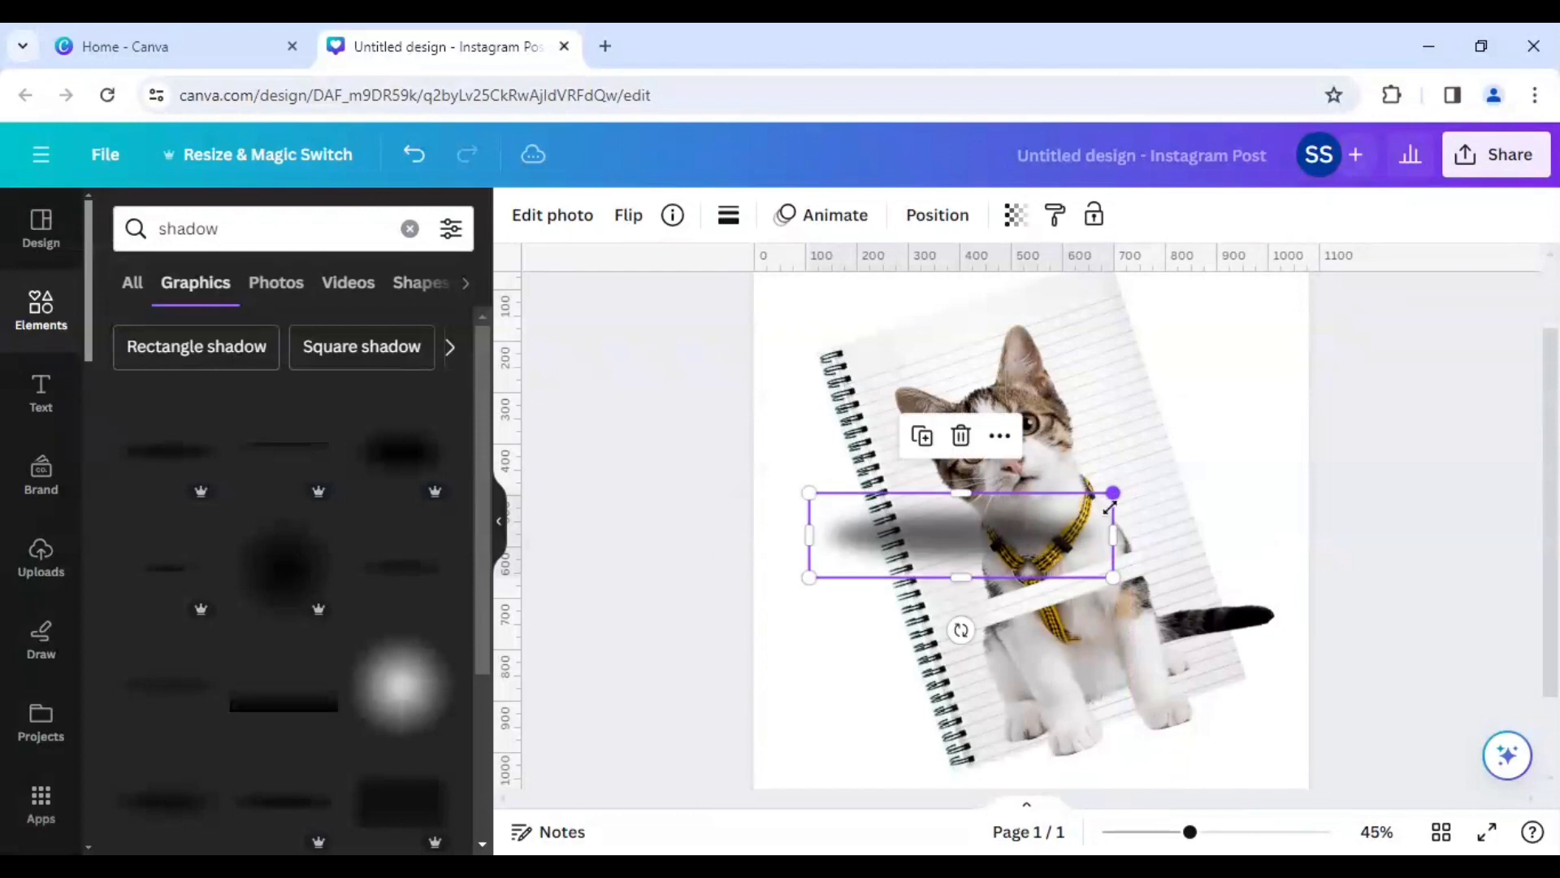
drag(959, 631, 986, 639)
drag(1030, 515, 1077, 550)
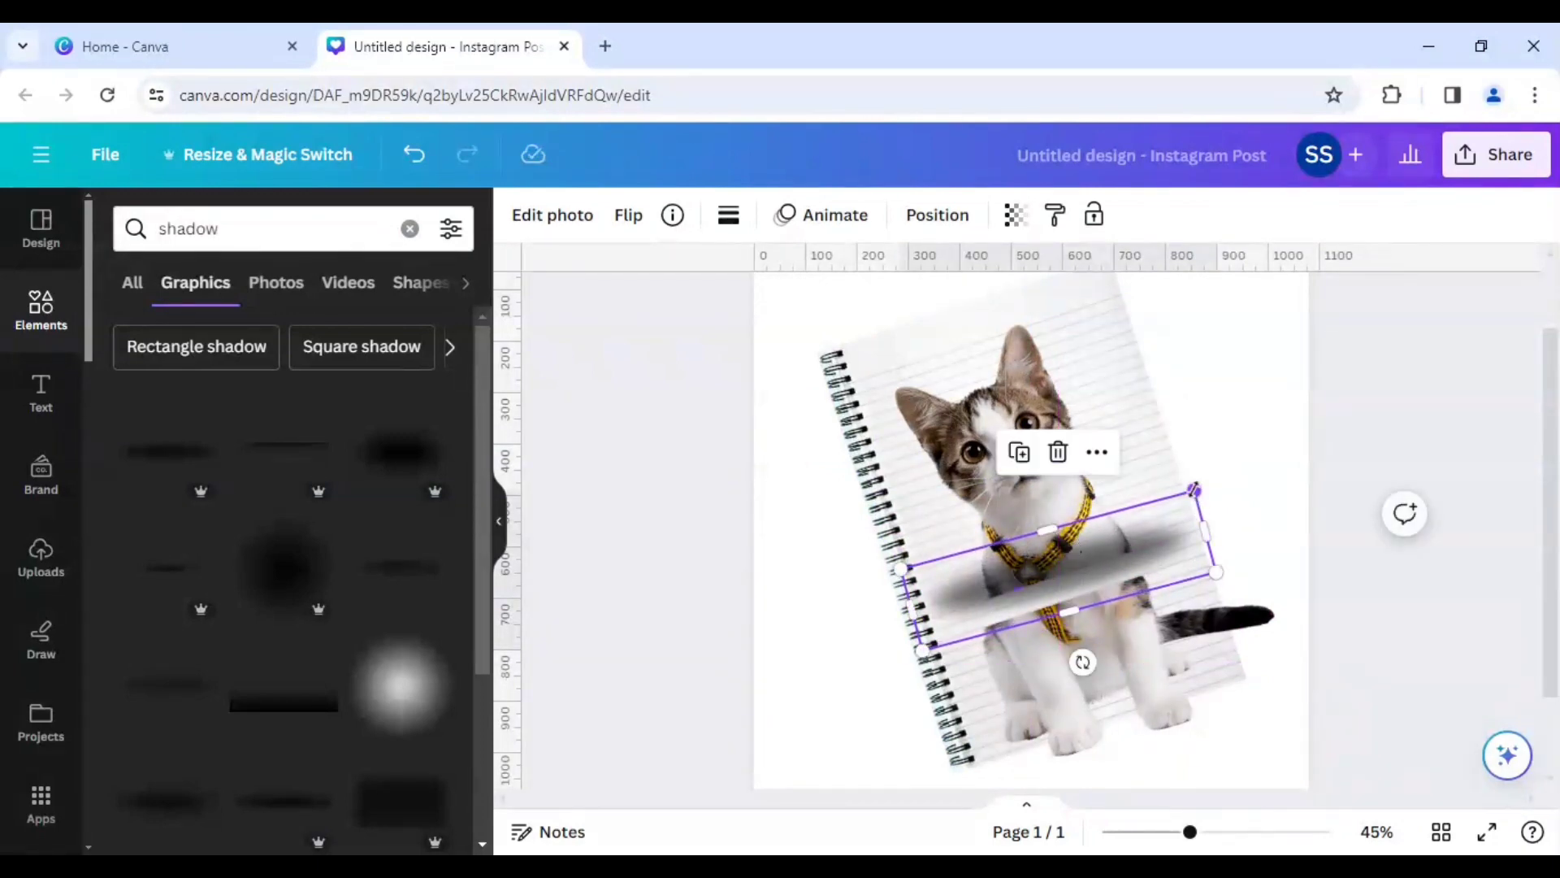
drag(1194, 488, 1197, 487)
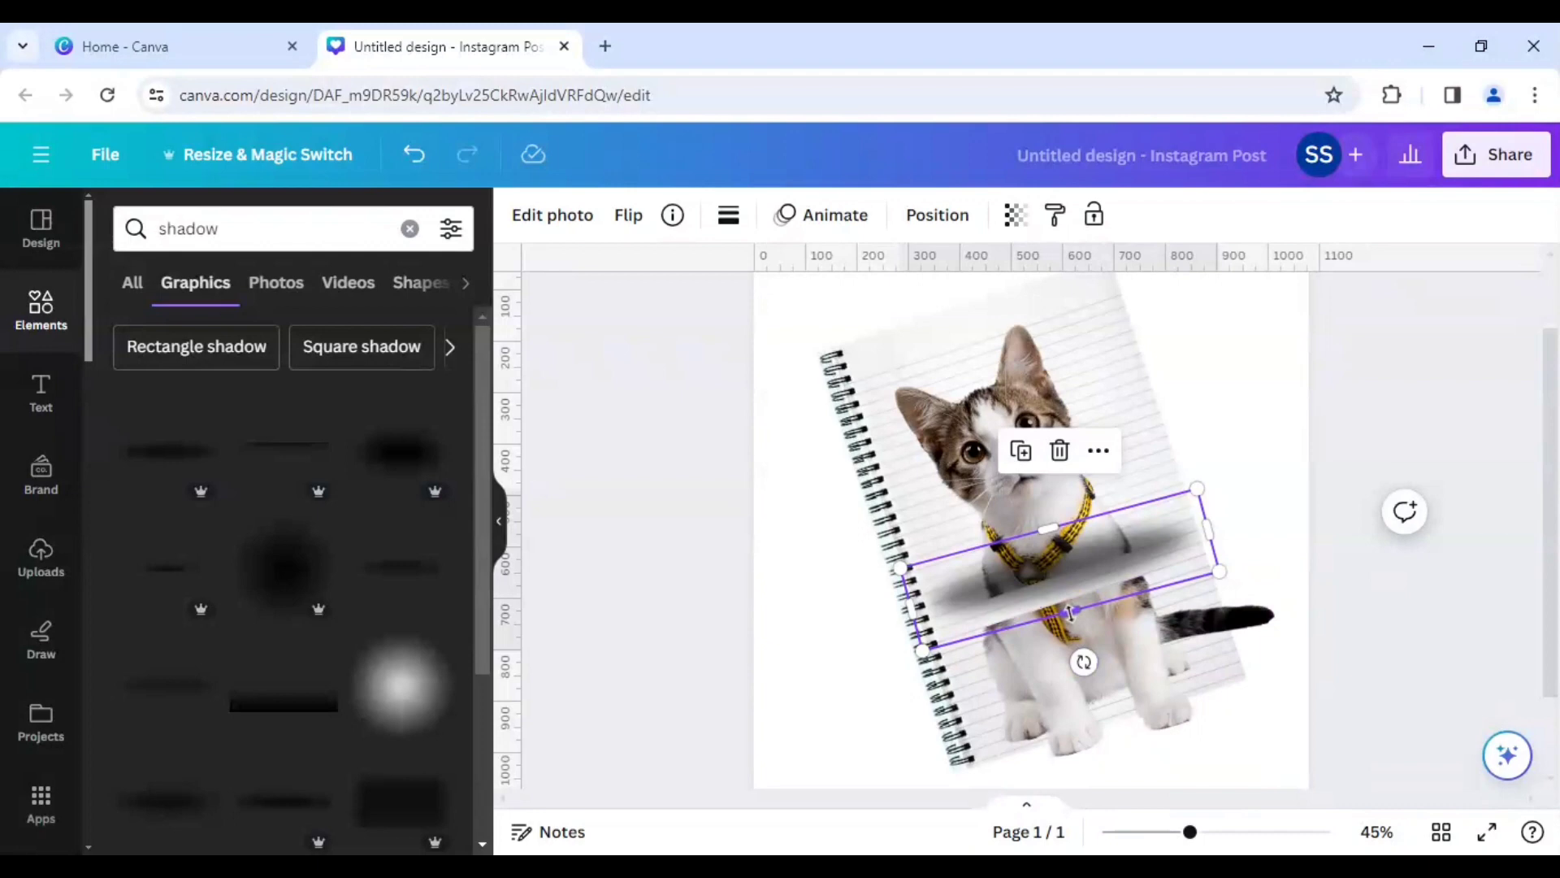
Crop away the shadow's lower half, align its cut edge with the bottom of the chest piece and trim it slimmer
mouse_move(1070, 613)
mouse_down()
mouse_move(1055, 578)
mouse_move(1058, 635)
mouse_up()
drag(1190, 831, 1214, 835)
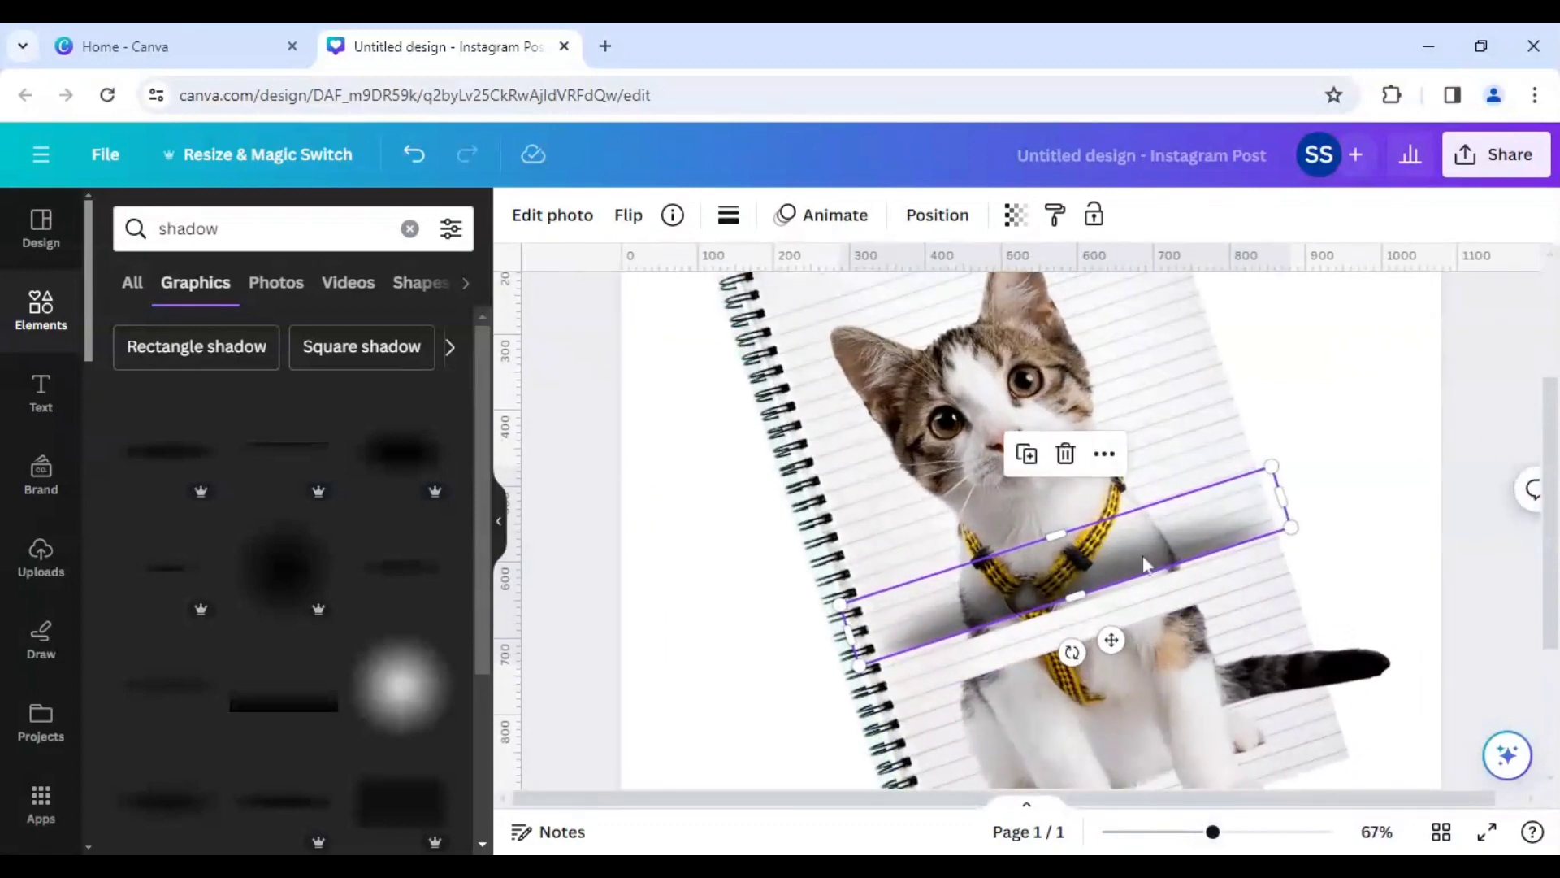
drag(1143, 558, 1148, 563)
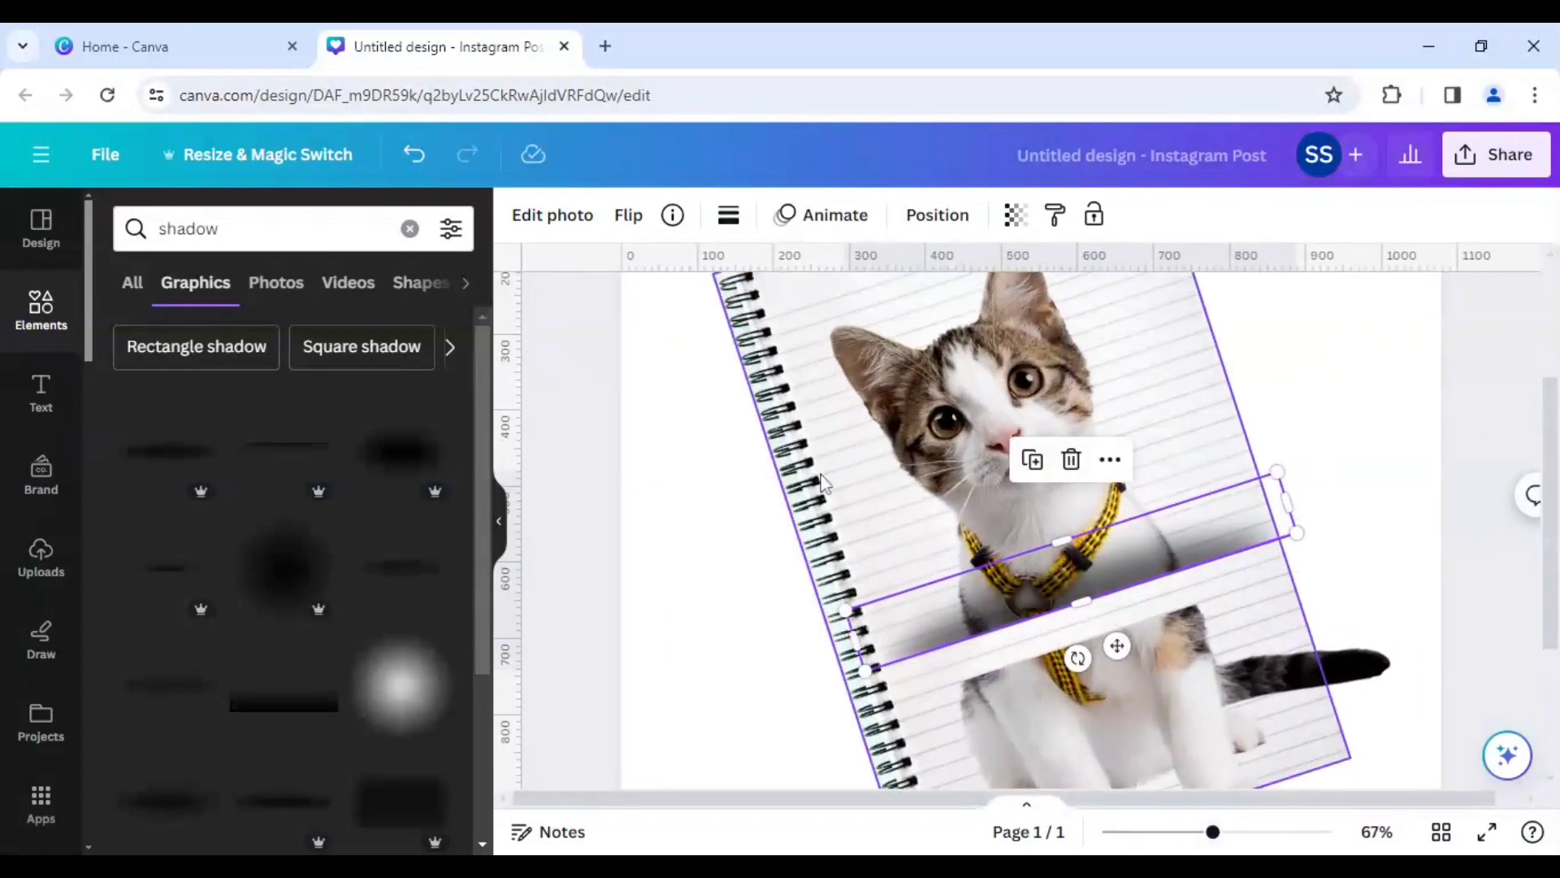
drag(1081, 601, 1090, 575)
click(1093, 569)
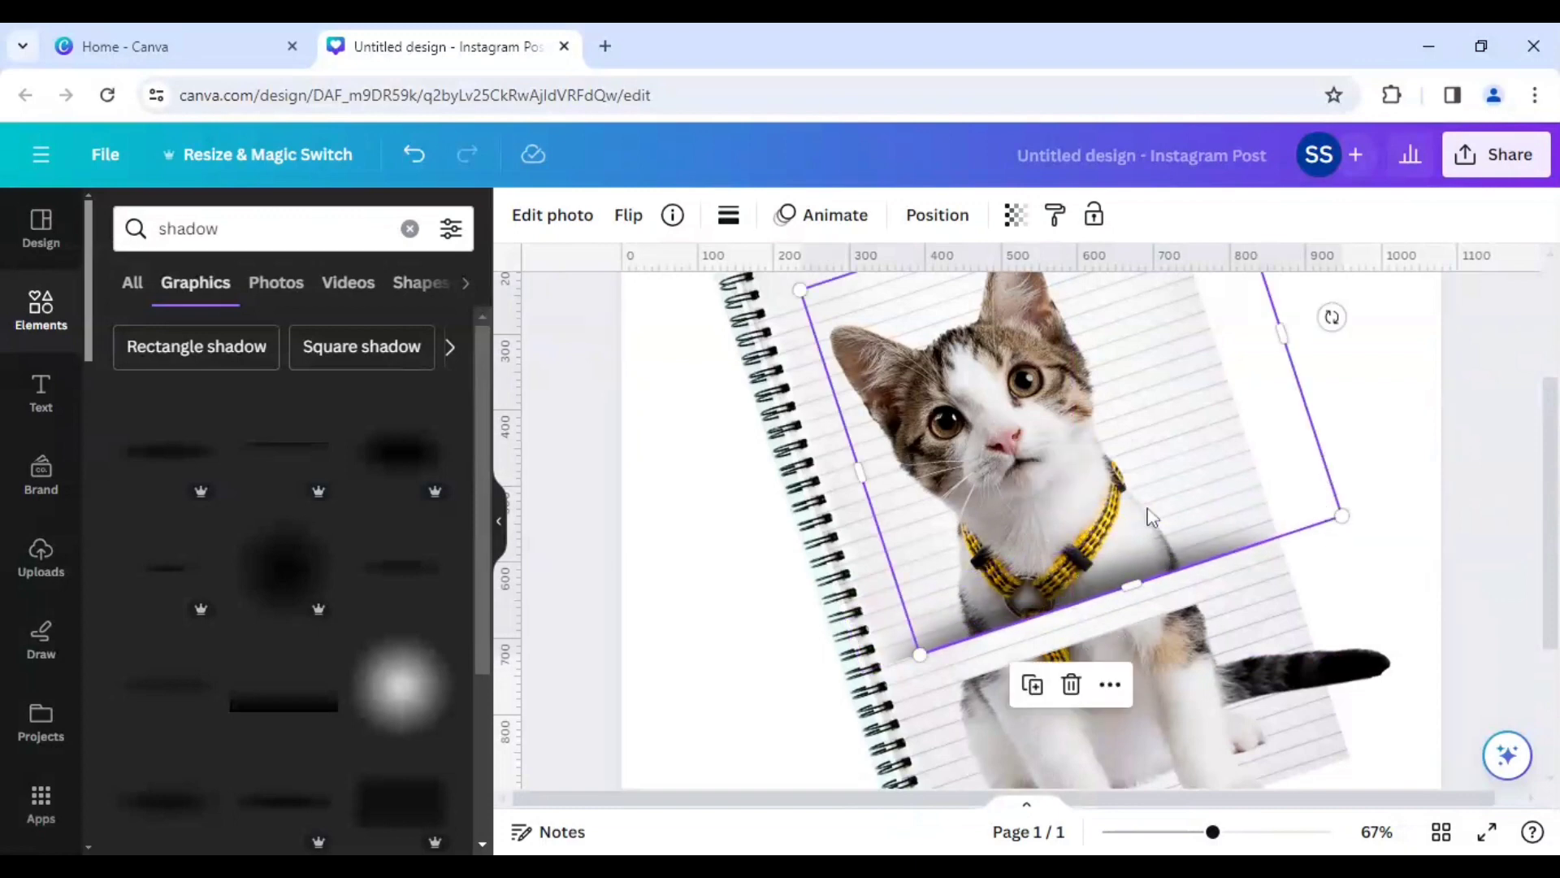
click(1098, 562)
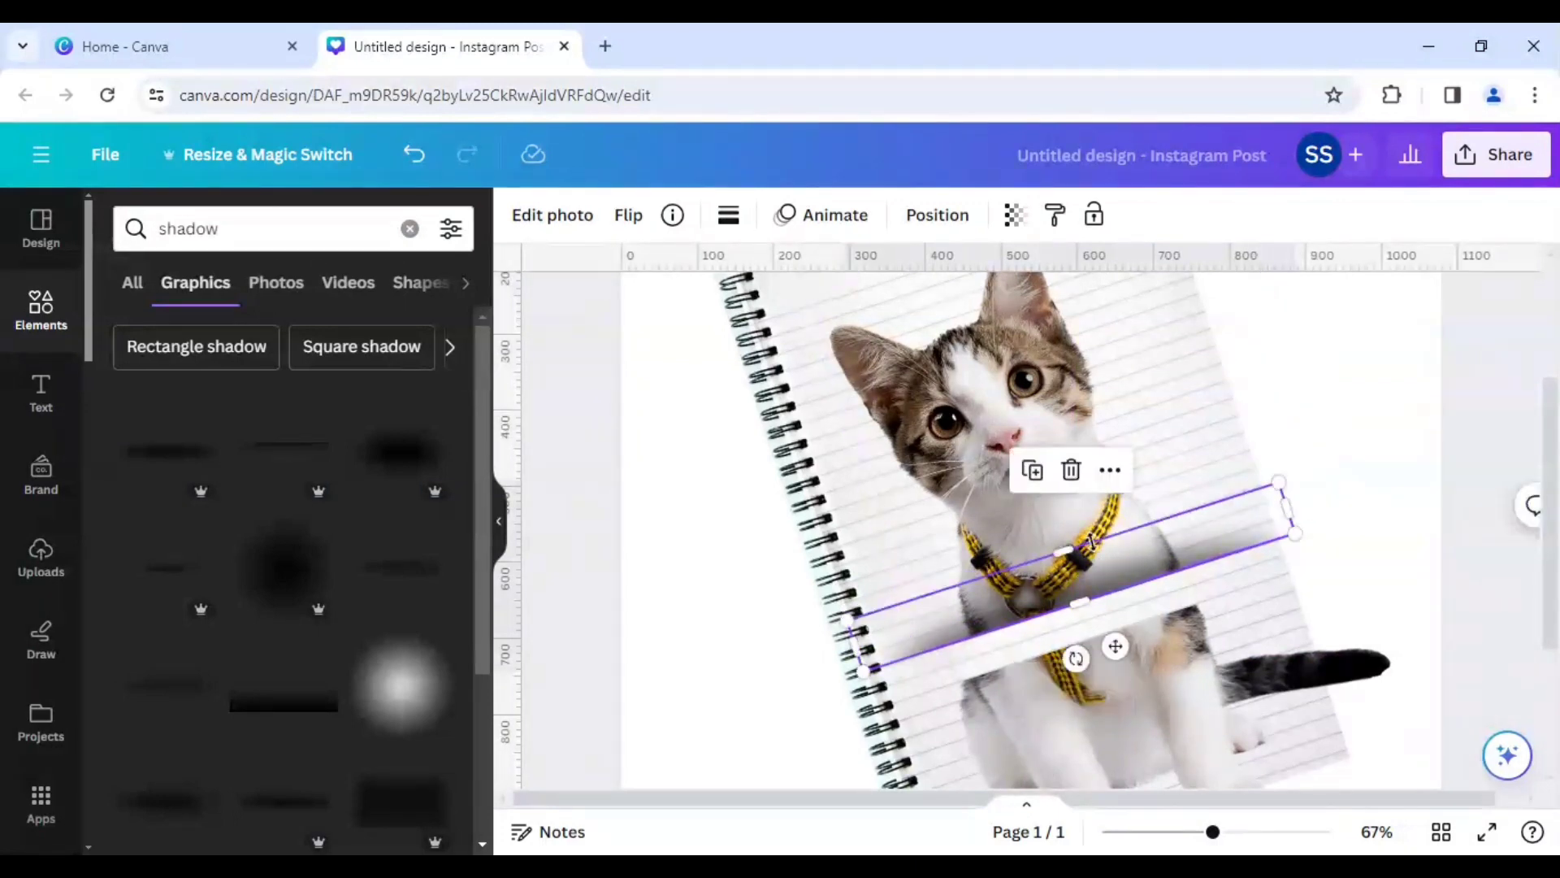
Duplicate the shadow over the original and recrop the copy to its lower half, starting at the top edge of the kitten's legs piece
click(1032, 468)
drag(1092, 571, 1079, 552)
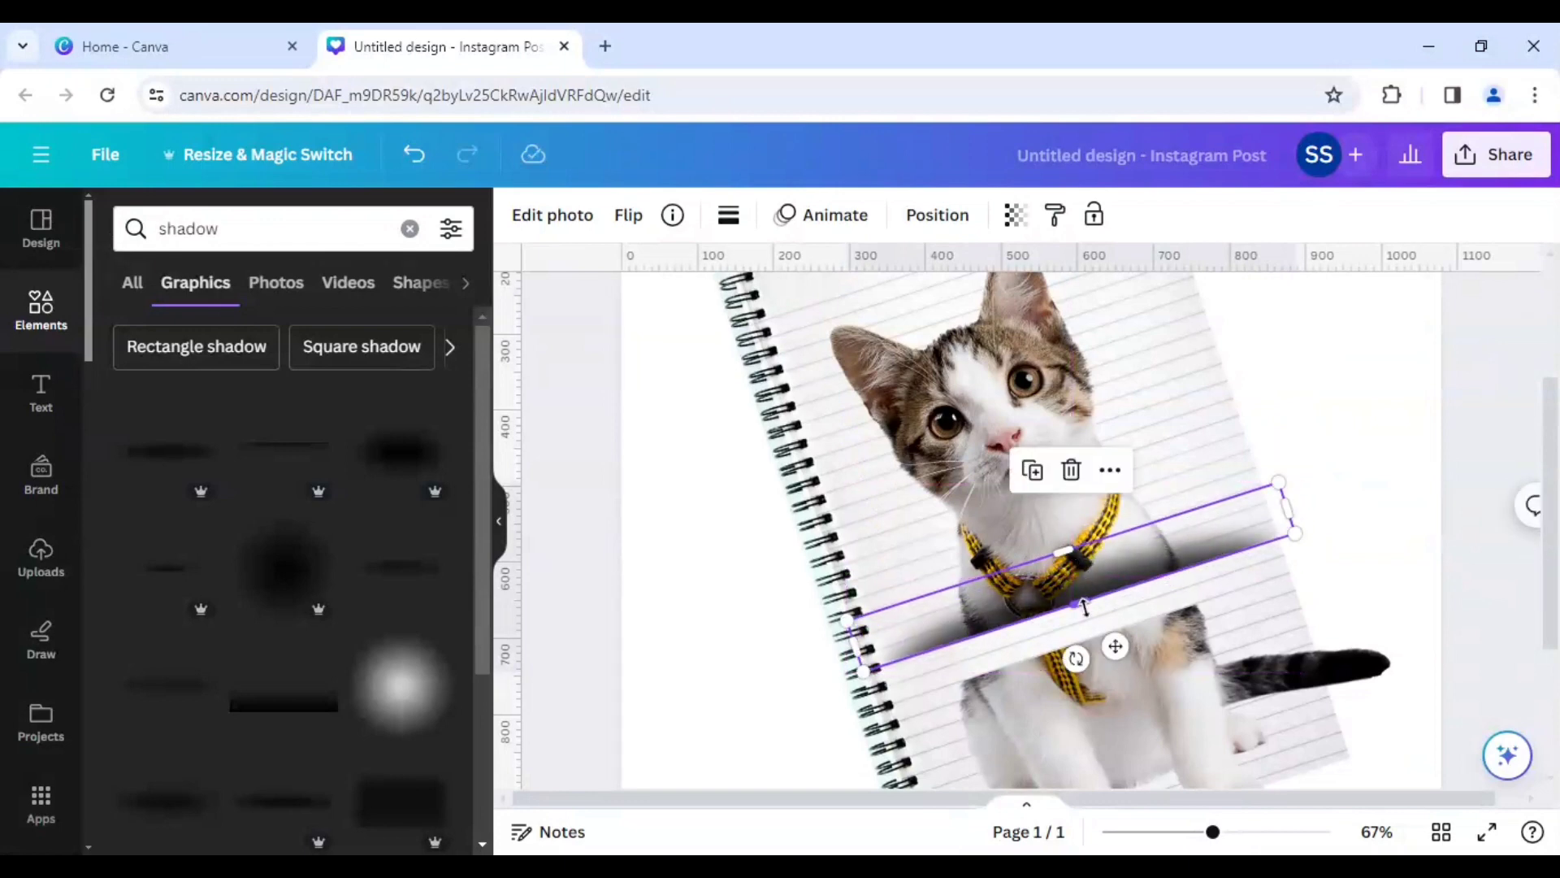
drag(1083, 606, 1123, 663)
drag(1071, 551, 1134, 645)
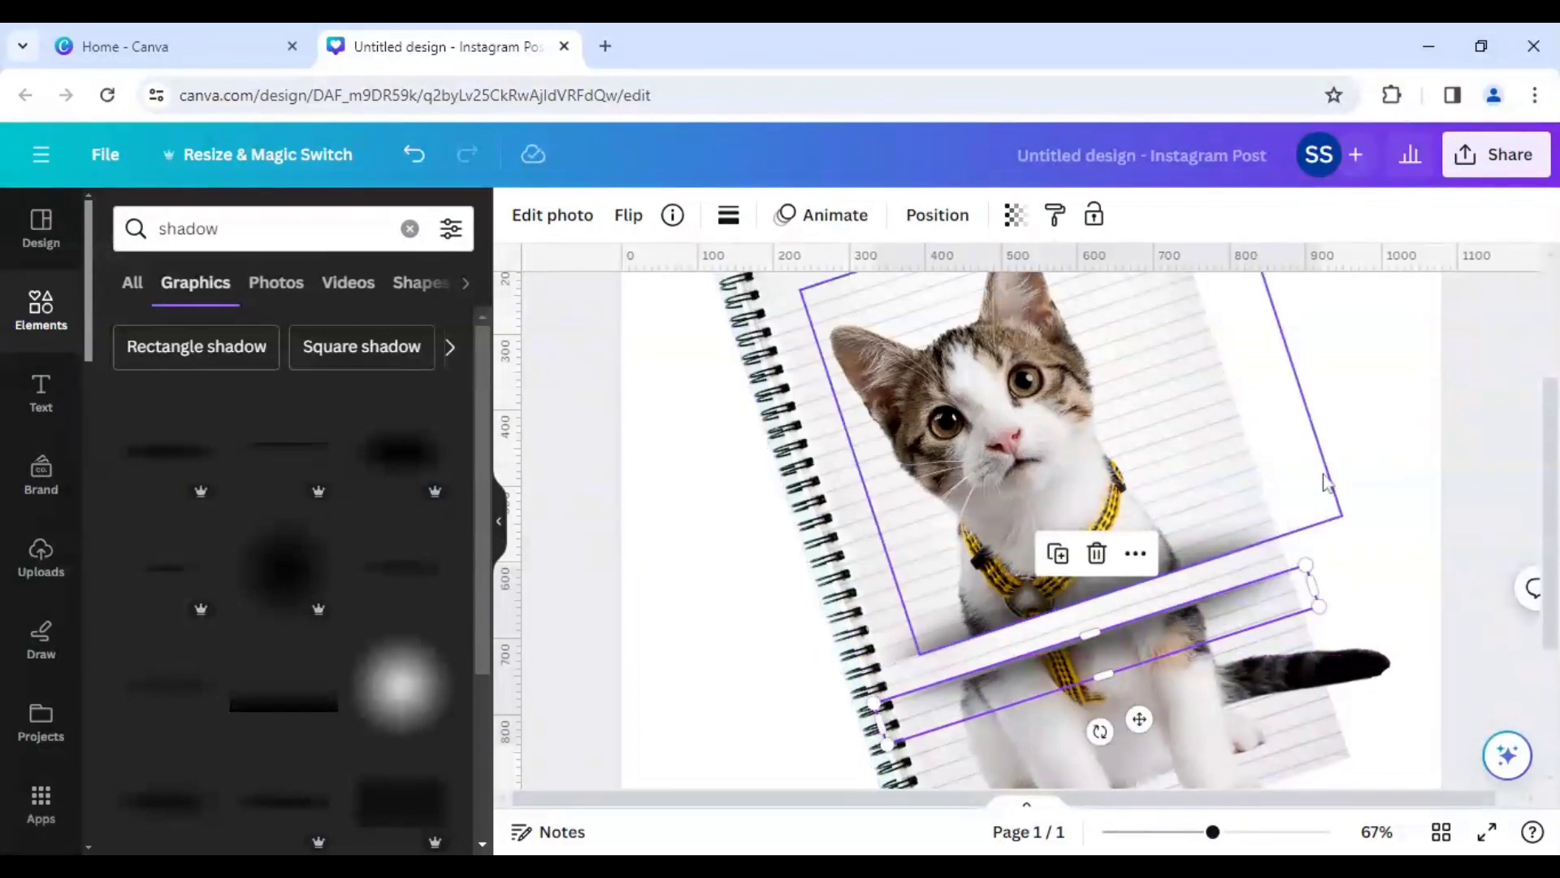
click(1329, 485)
click(1357, 476)
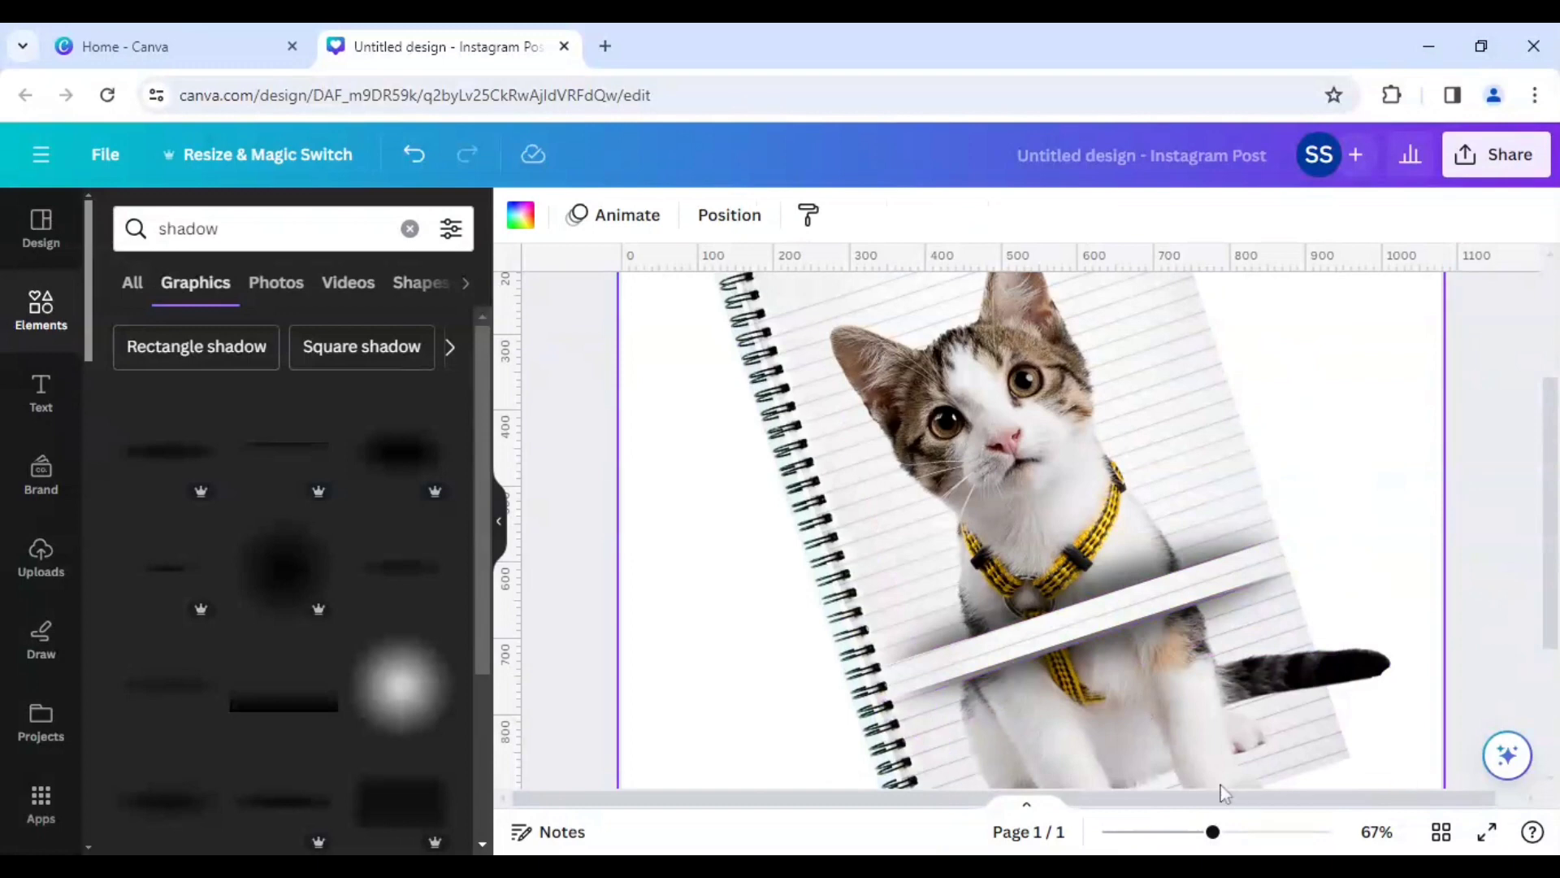
Nudge the kitten's legs and tail piece up and down in small increments to line it up below the gap
click(1167, 703)
key(Up)
key(Up)
key(Up)
key(Up)
key(Up)
key(Up)
key(Up)
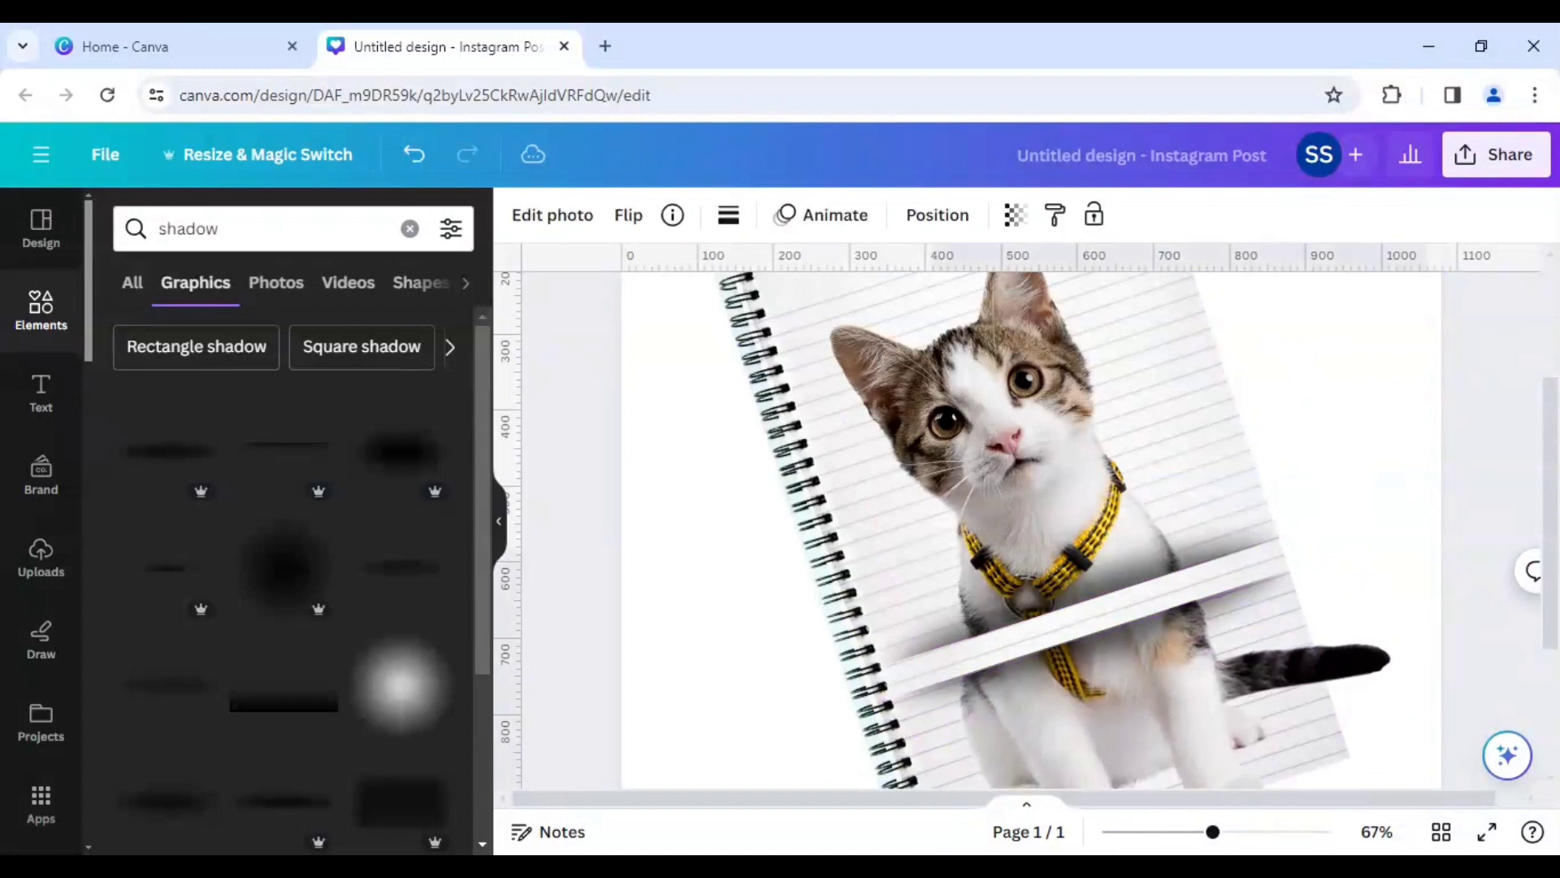
key(Down)
key(Down)
key(Down)
key(Down)
key(Down)
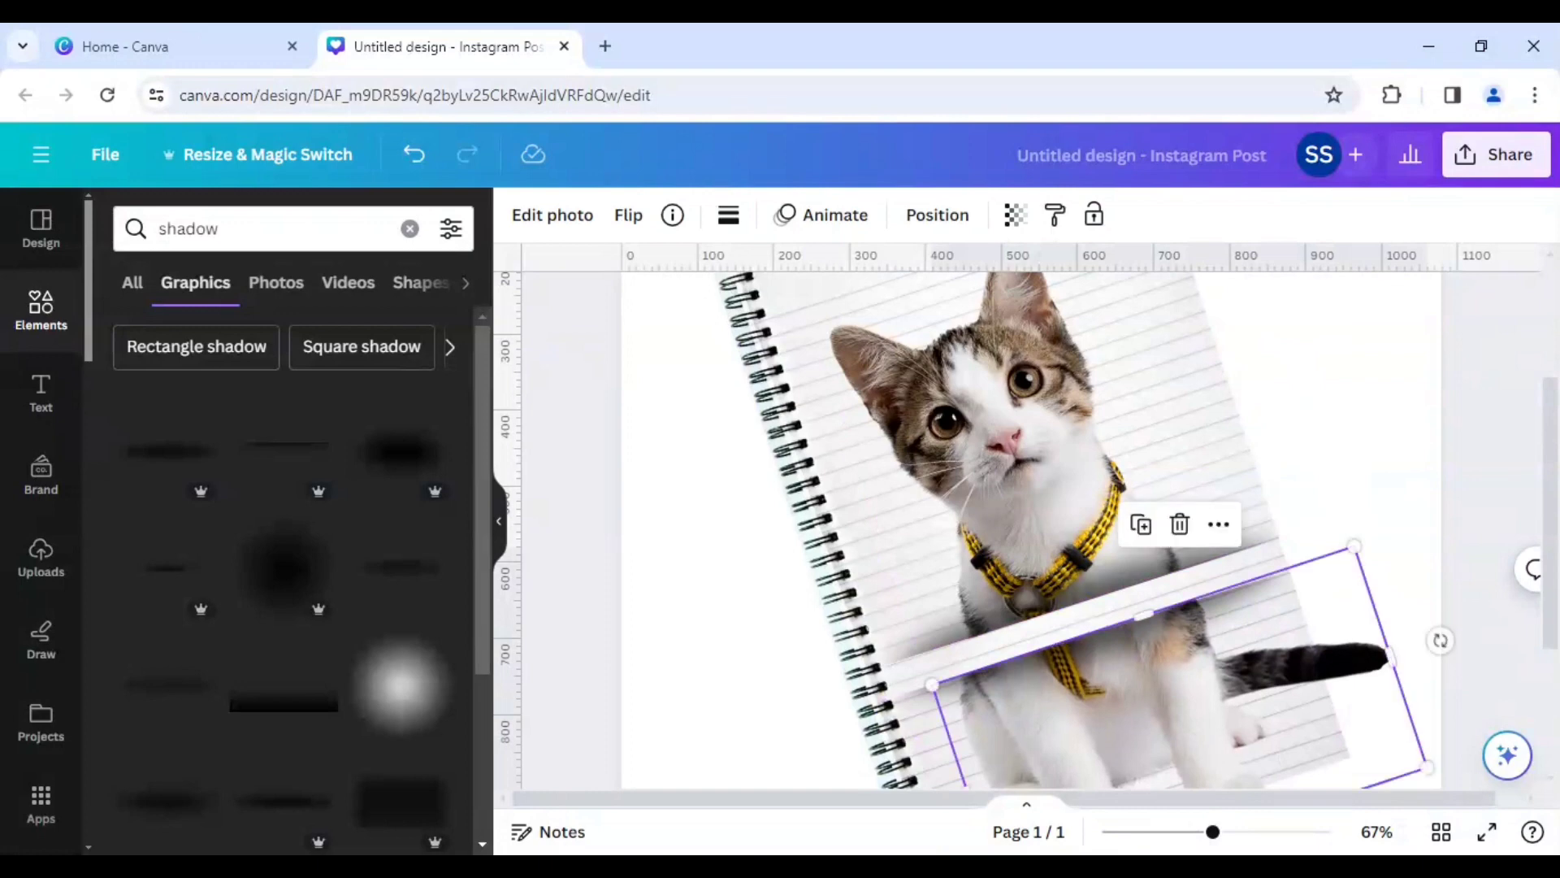
key(Down)
key(Down)
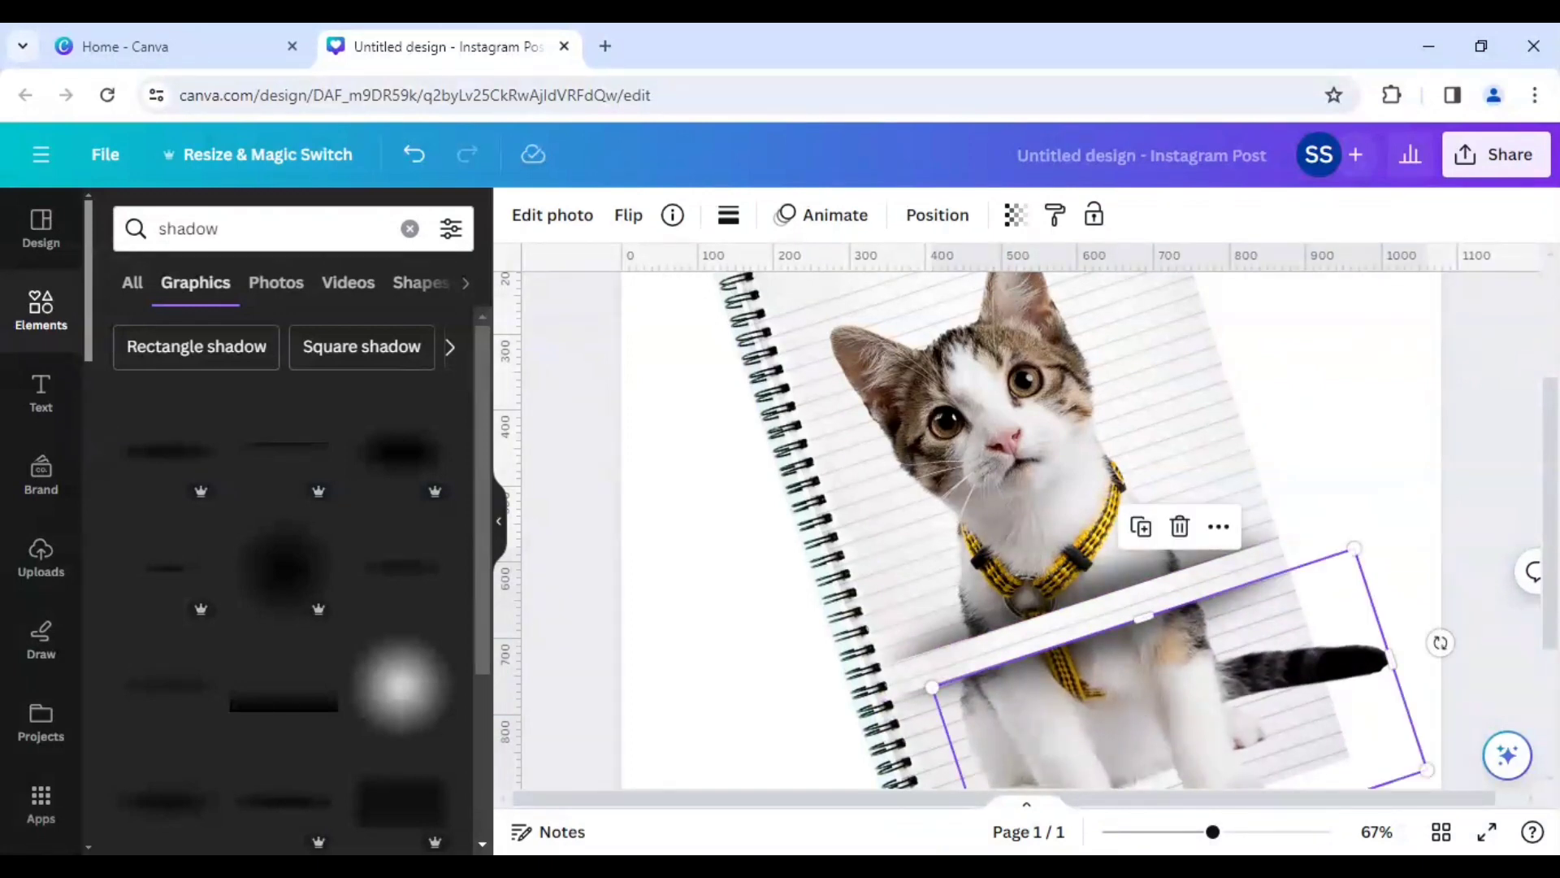
drag(1212, 833, 1188, 837)
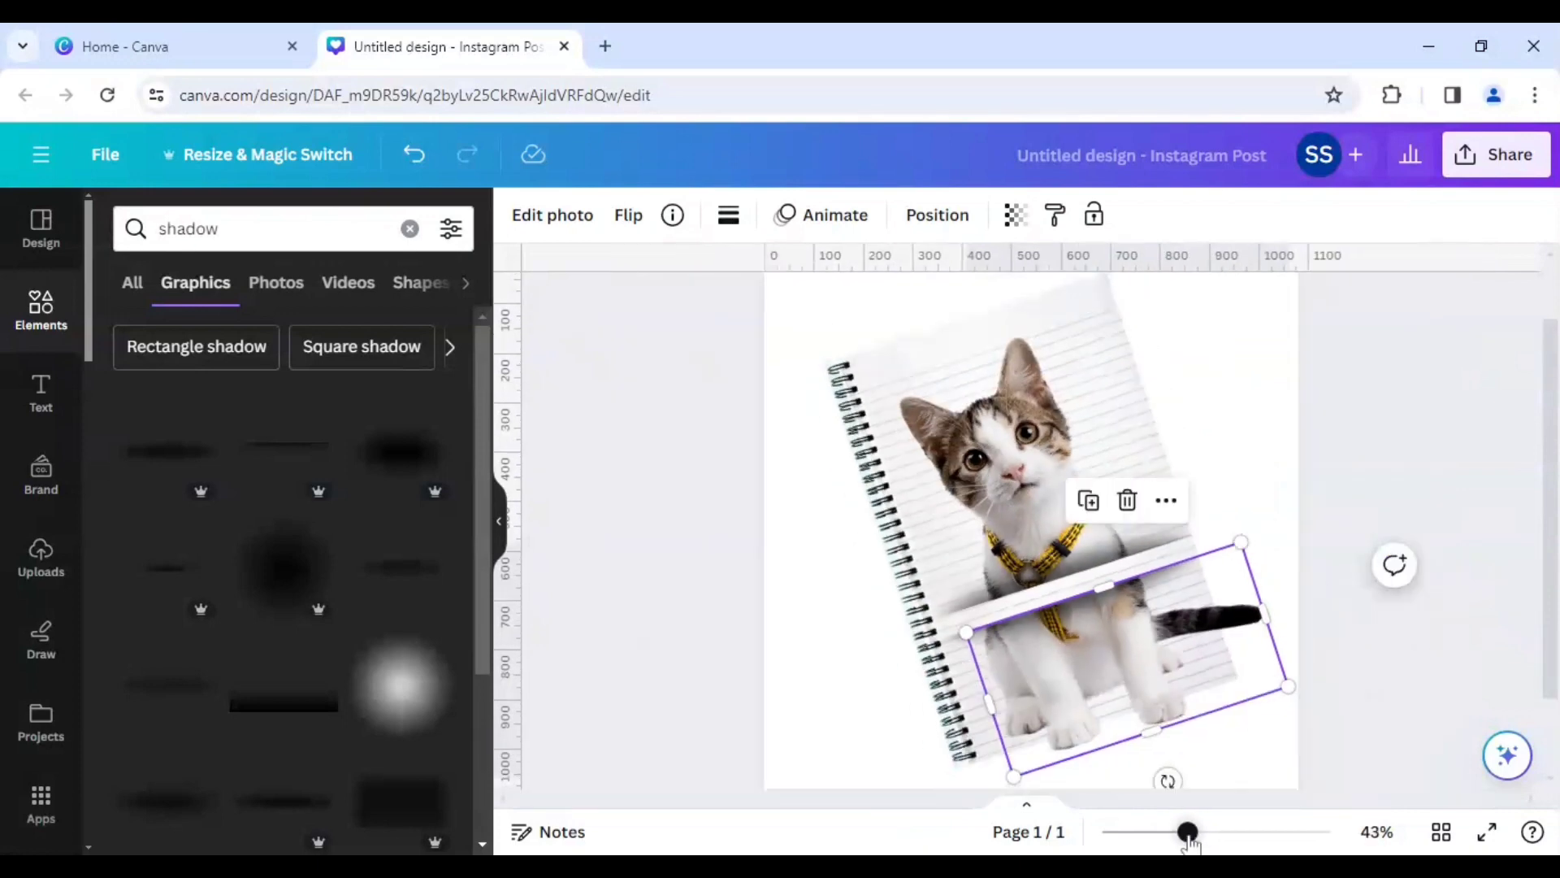
click(1264, 470)
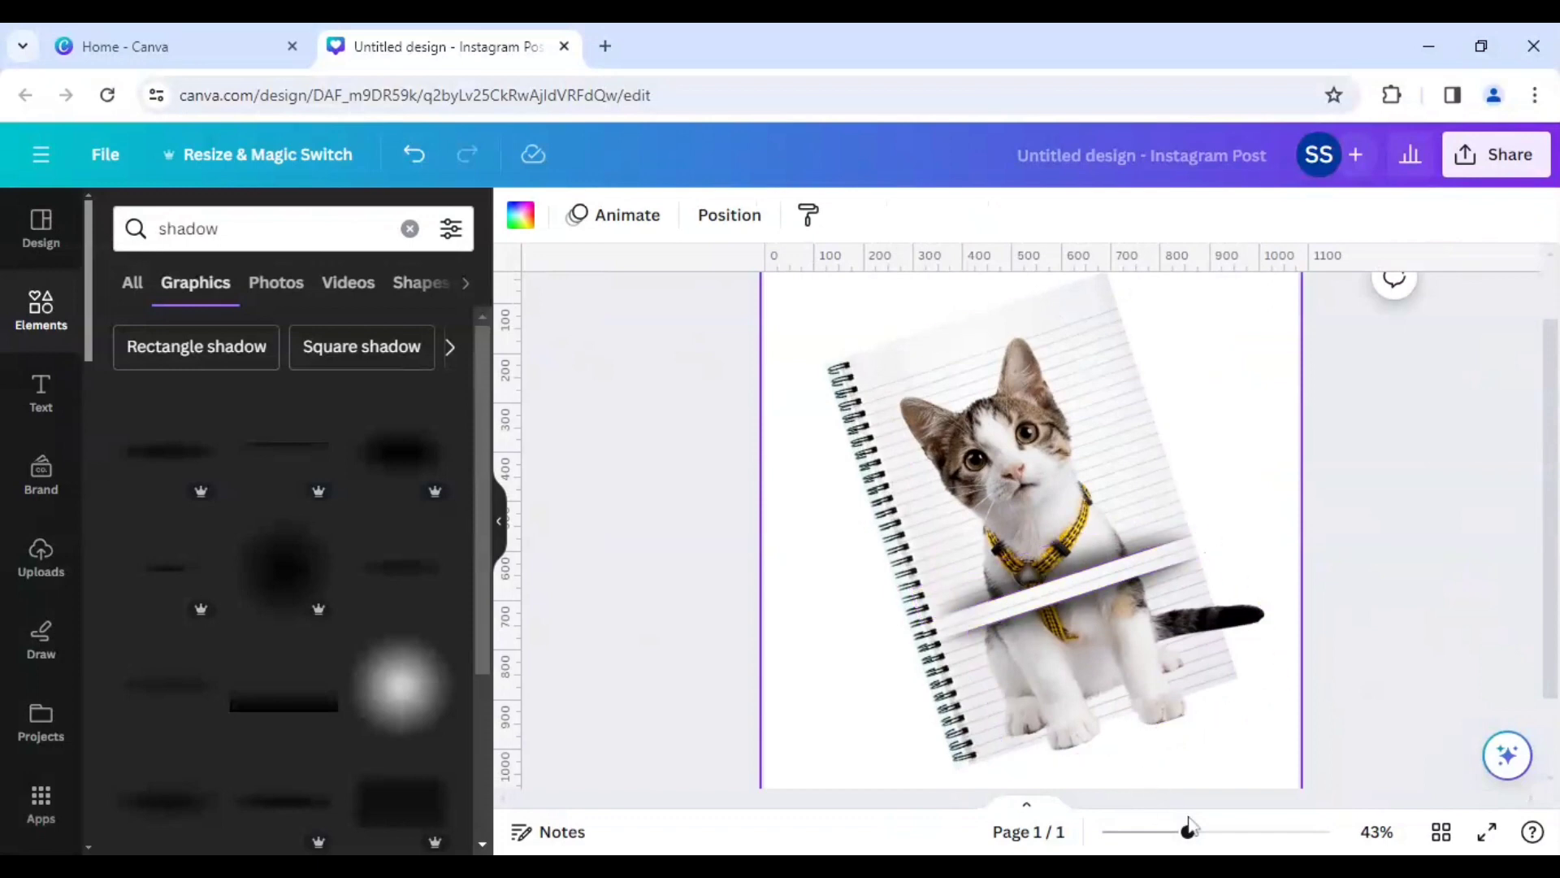
Fill the page background with the default 90° linear gradient from #000000 to #3533cd
drag(1187, 831, 1166, 831)
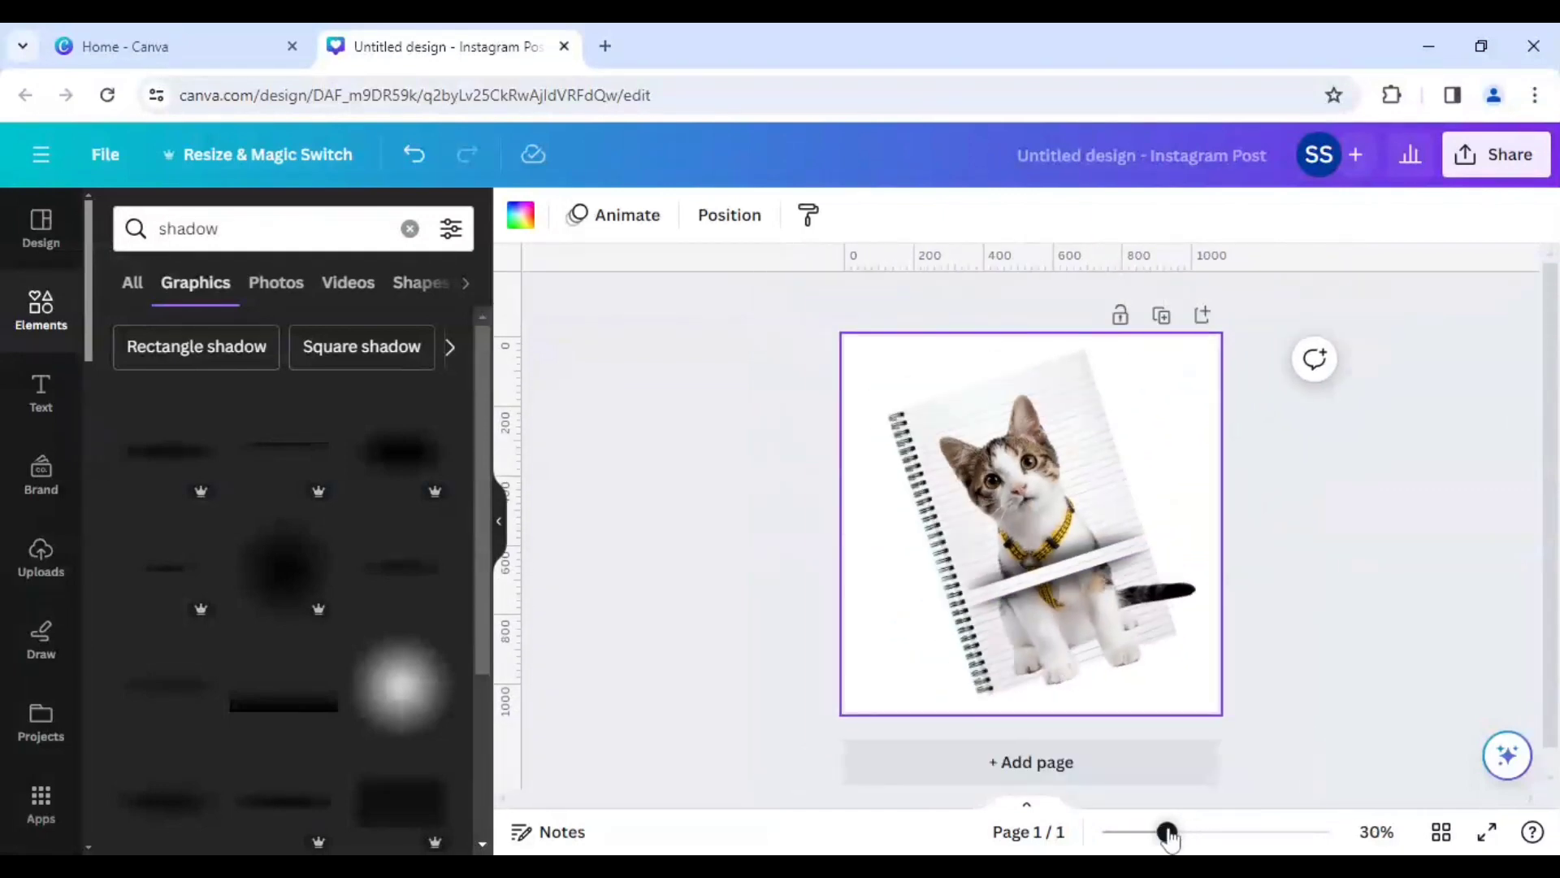
click(520, 215)
scroll(359, 575, down, 5)
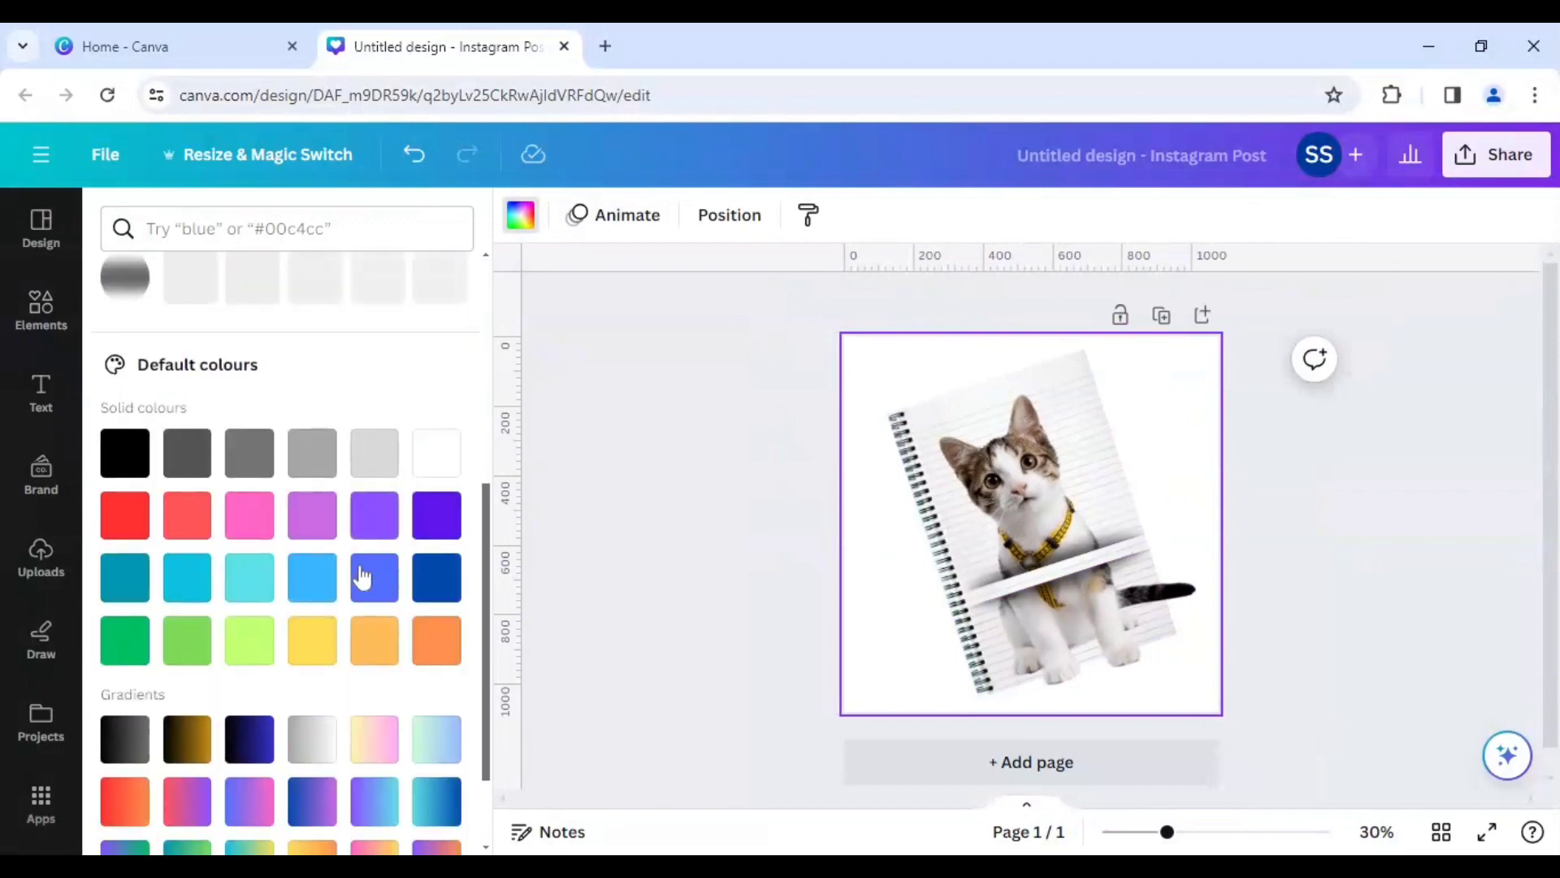
scroll(359, 575, down, 1)
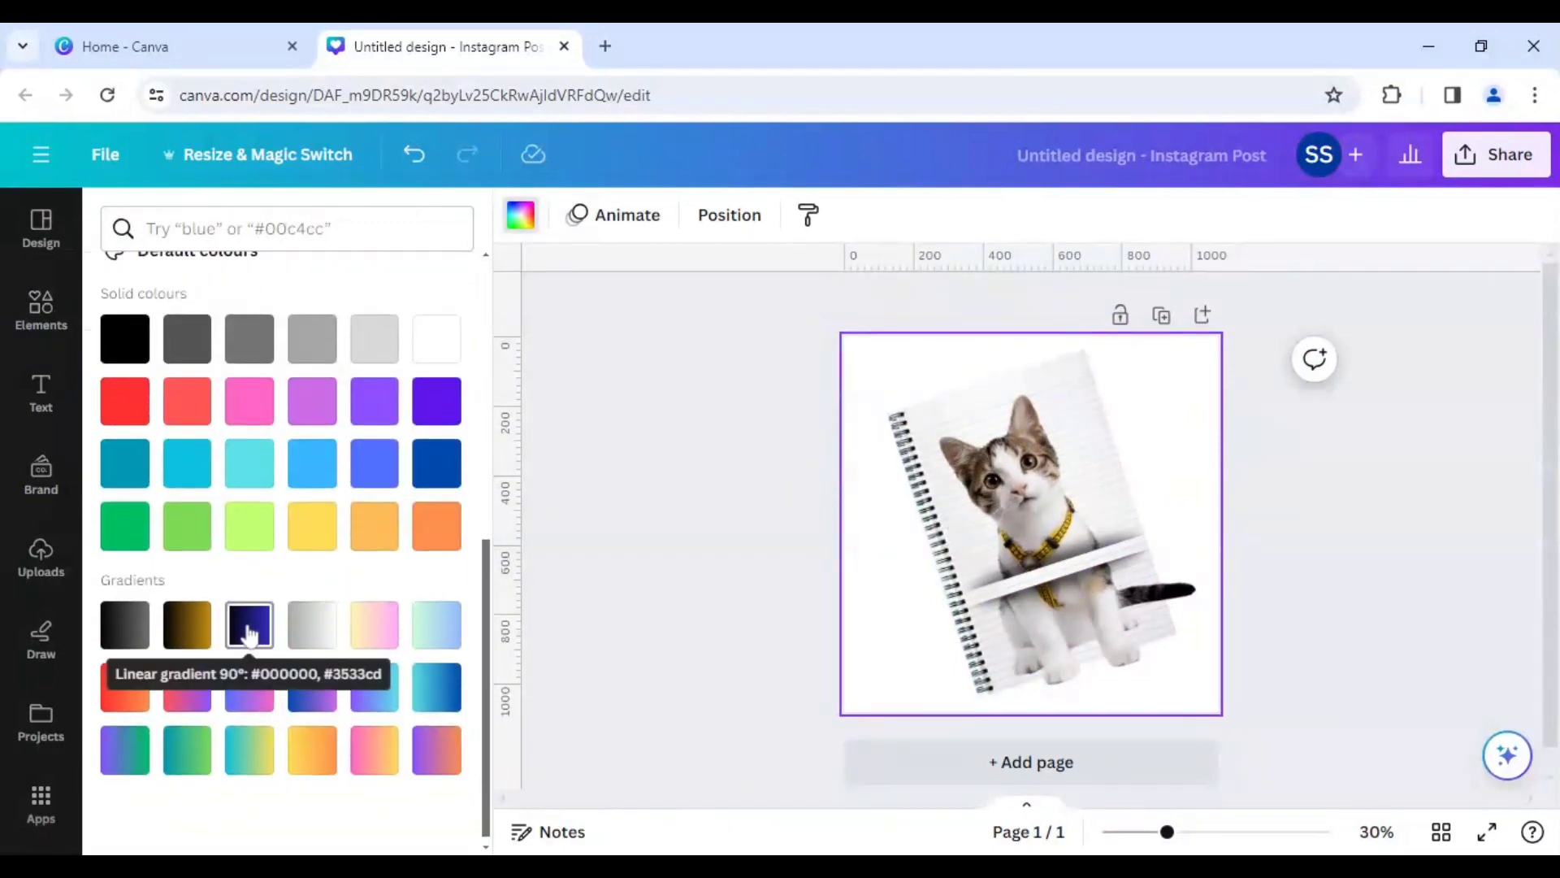
click(248, 628)
click(621, 491)
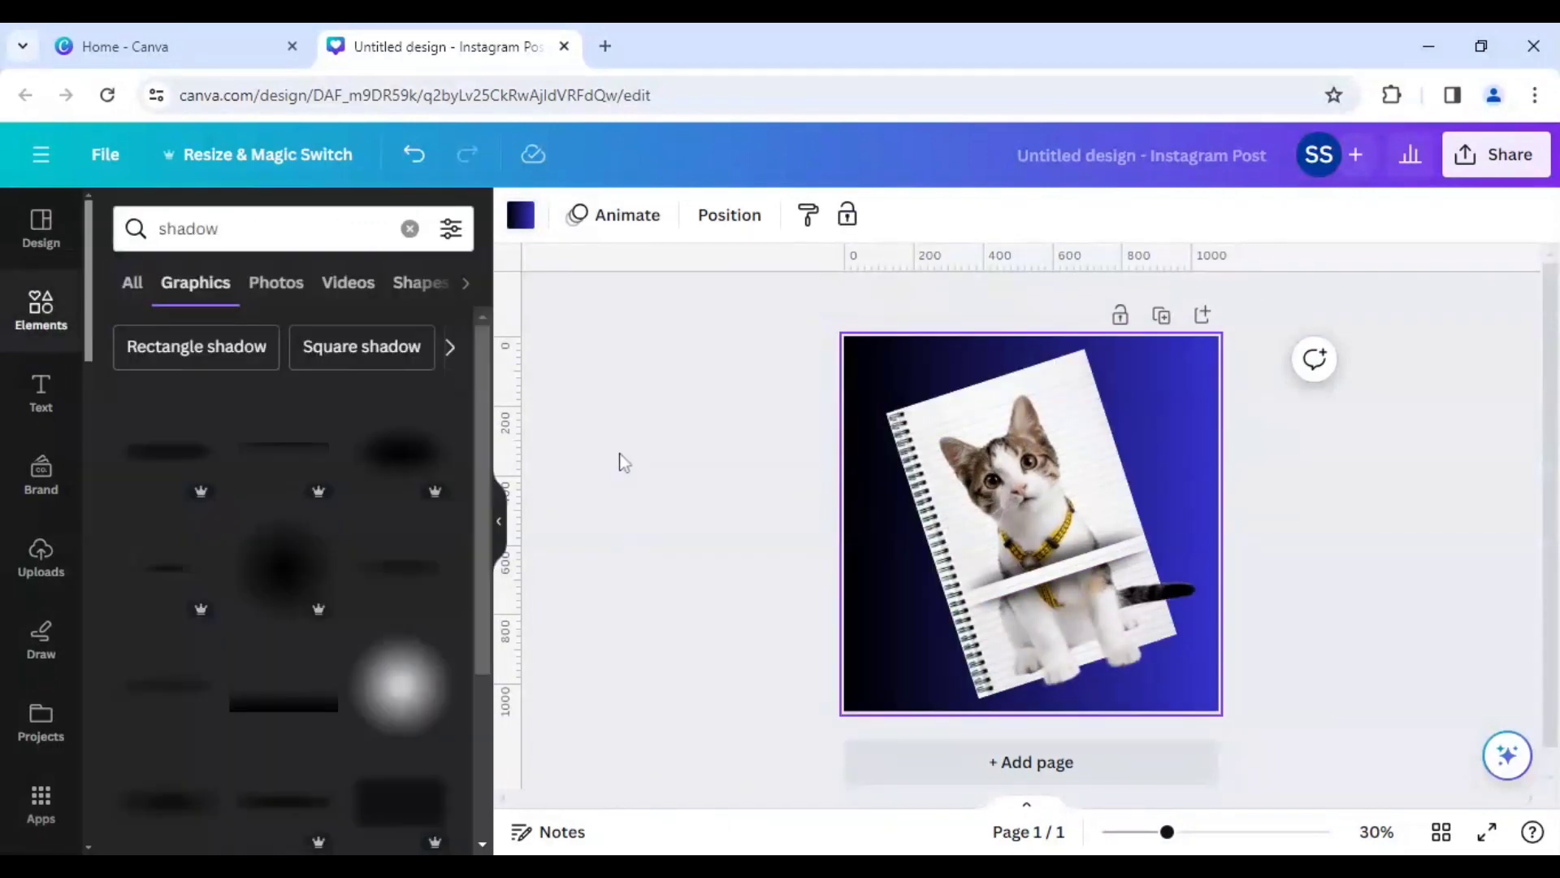